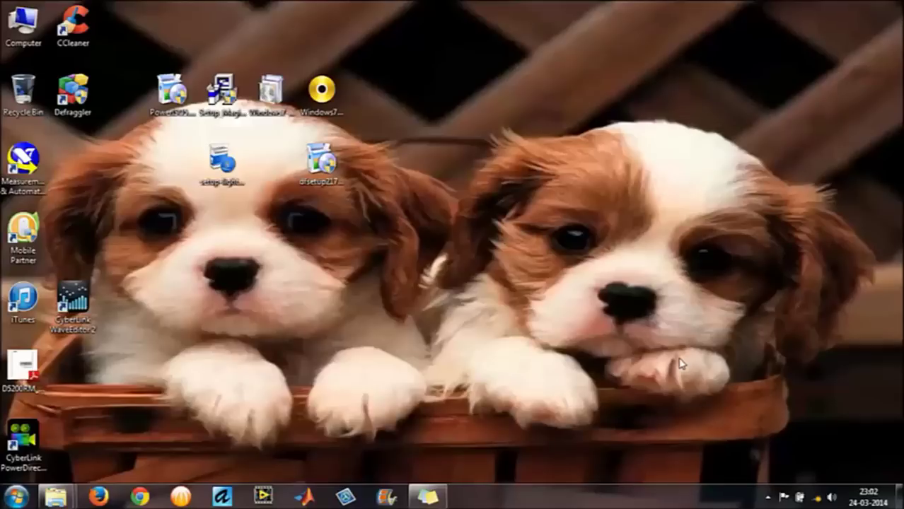
- From Computer, go to Downloads and select the Complete Electronics Self-Teaching Guide PDF
double_click(33, 35)
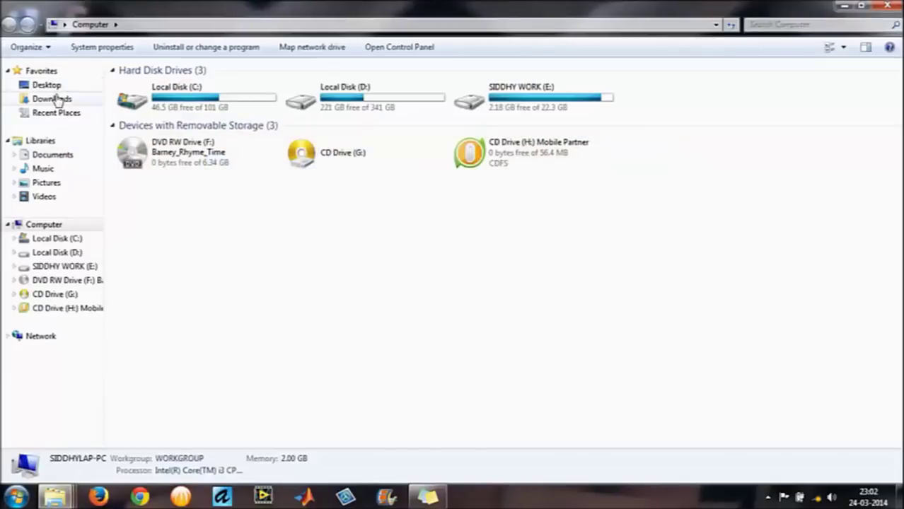
click(59, 101)
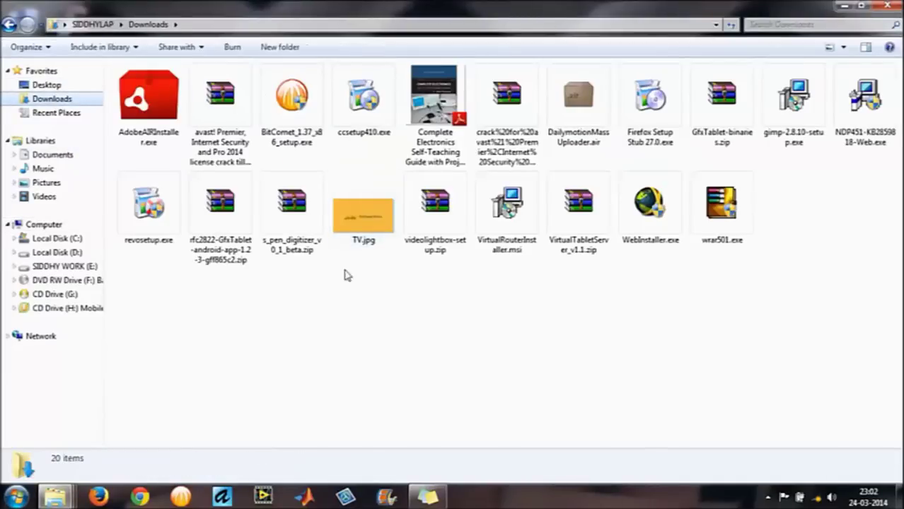
click(440, 148)
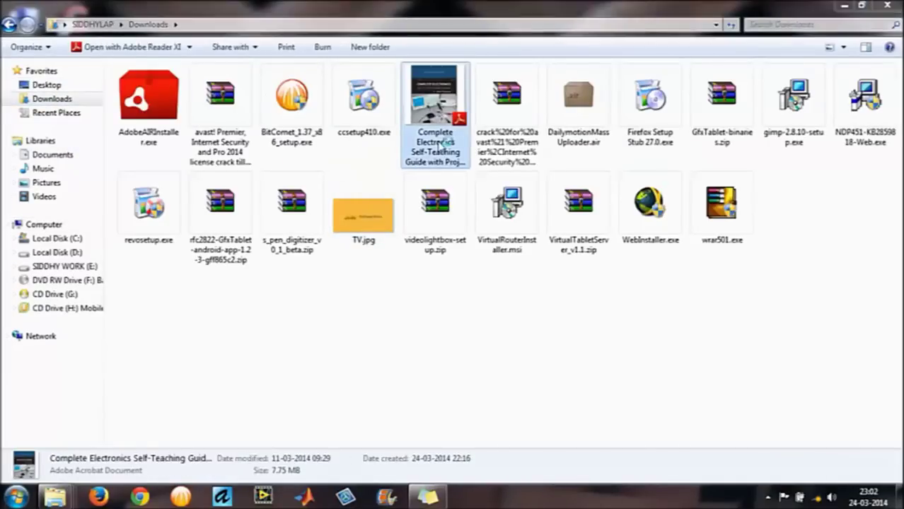
- Open the guide in Adobe Reader, zoom out, page forward twice, and dismiss the error 14 message
double_click(440, 146)
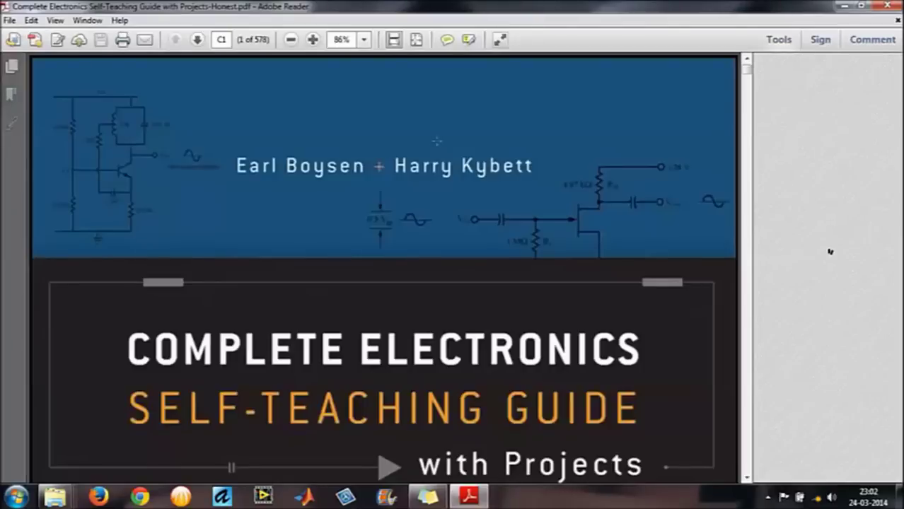
click(290, 39)
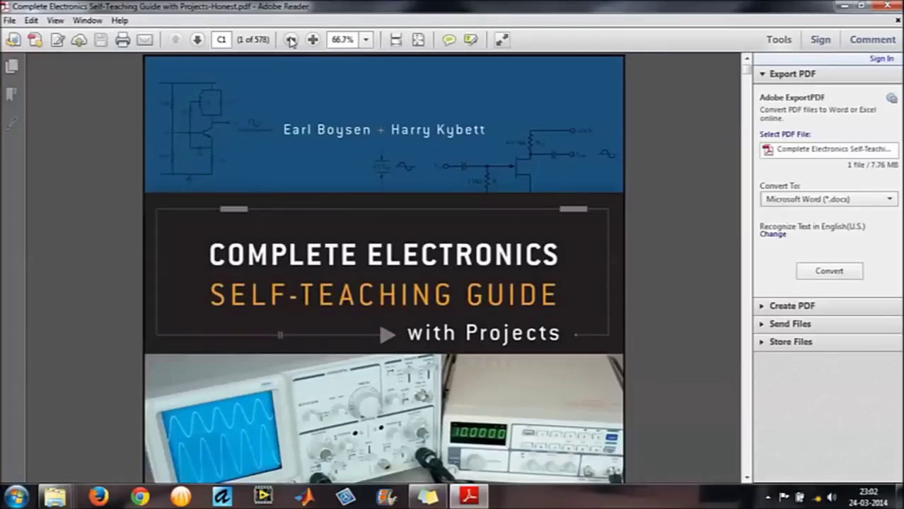
click(290, 39)
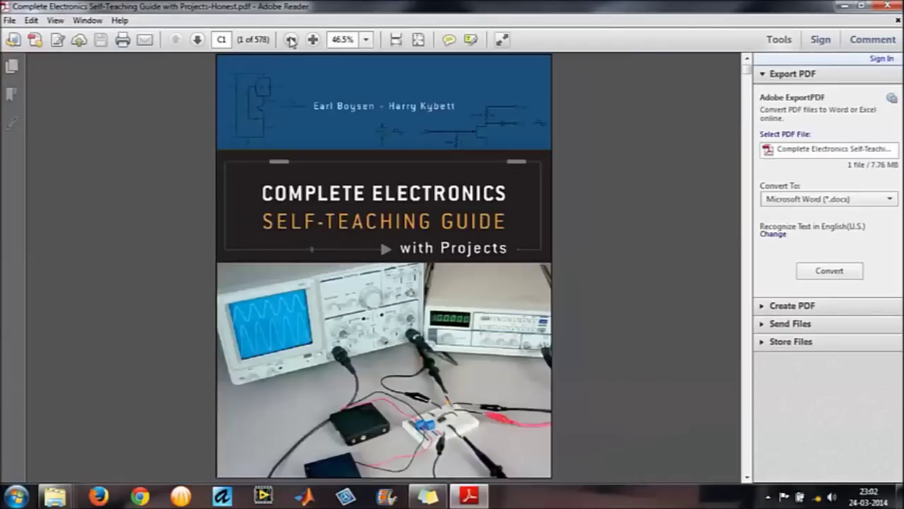
key(Right)
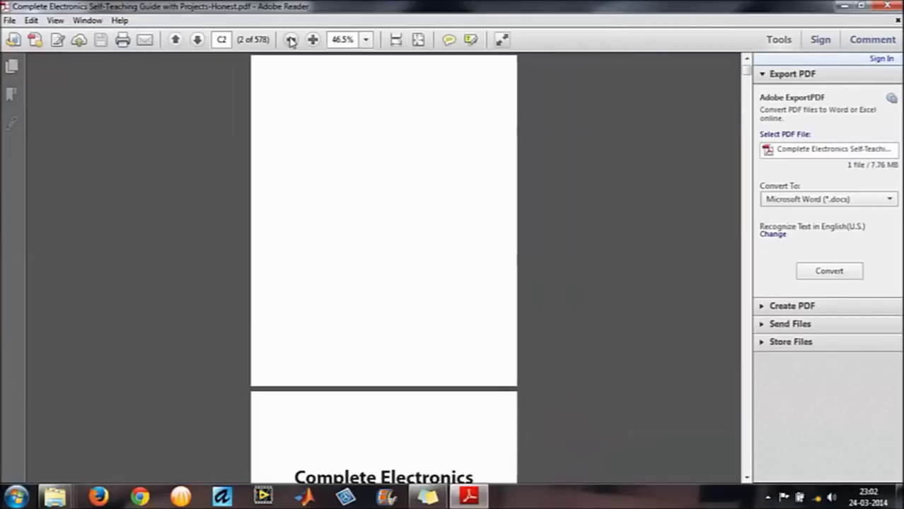
key(Right)
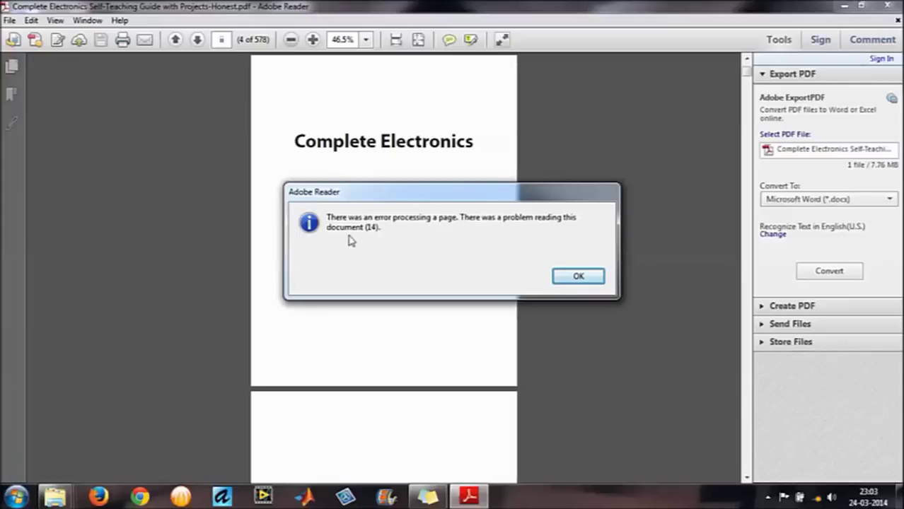
click(566, 279)
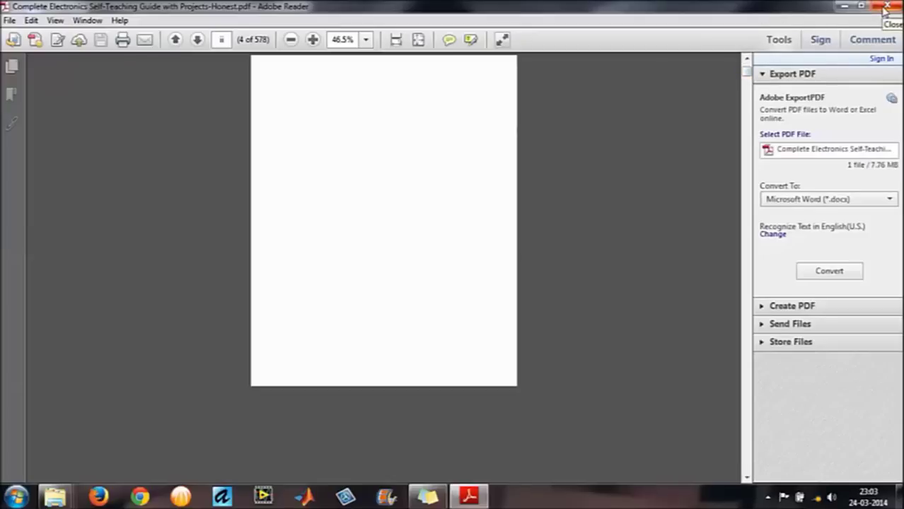
- Close Adobe Reader and put the Complete Electronics PDF's full path in Explorer's address bar
click(886, 8)
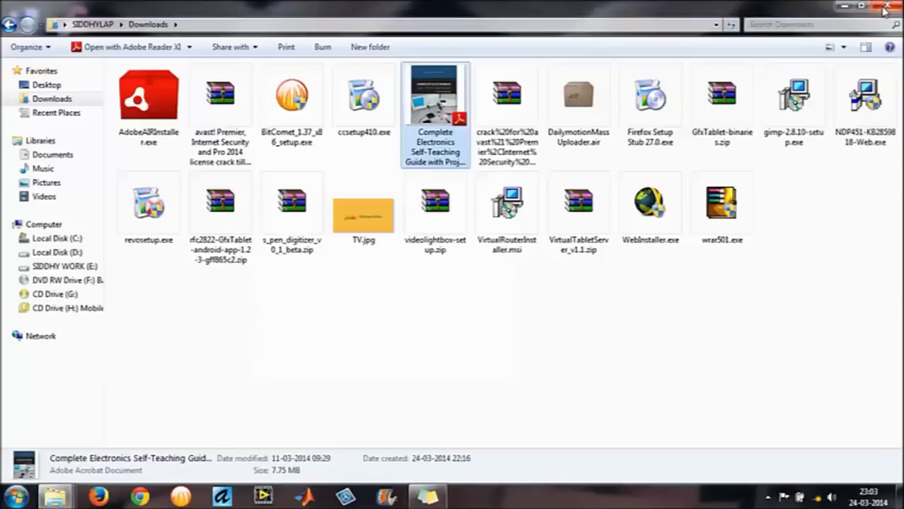
click(693, 368)
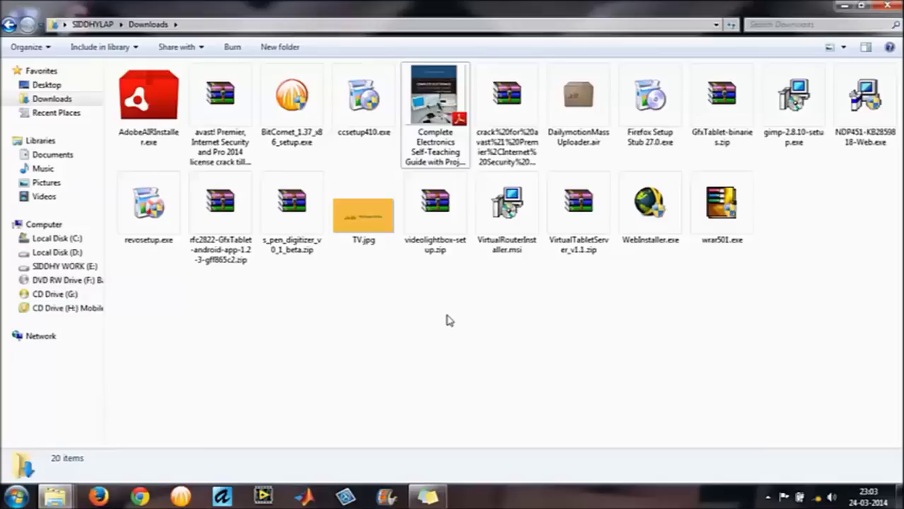
click(368, 27)
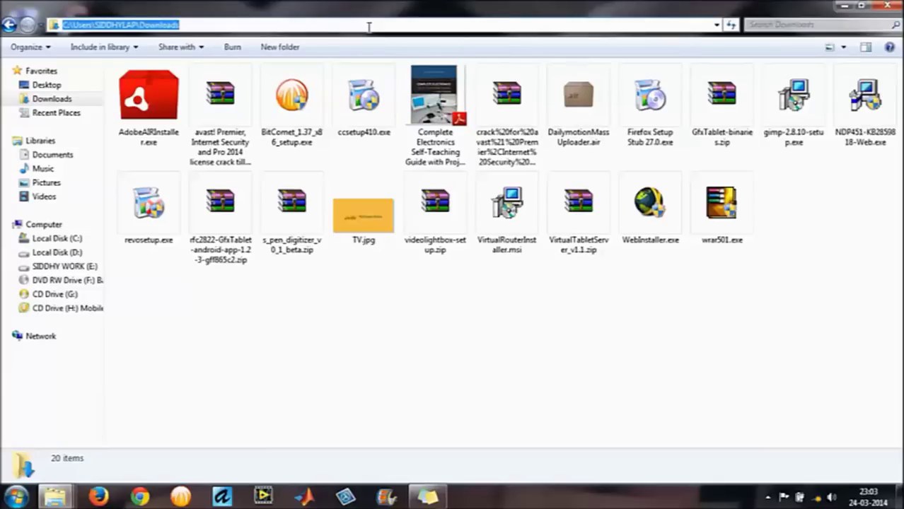
click(368, 27)
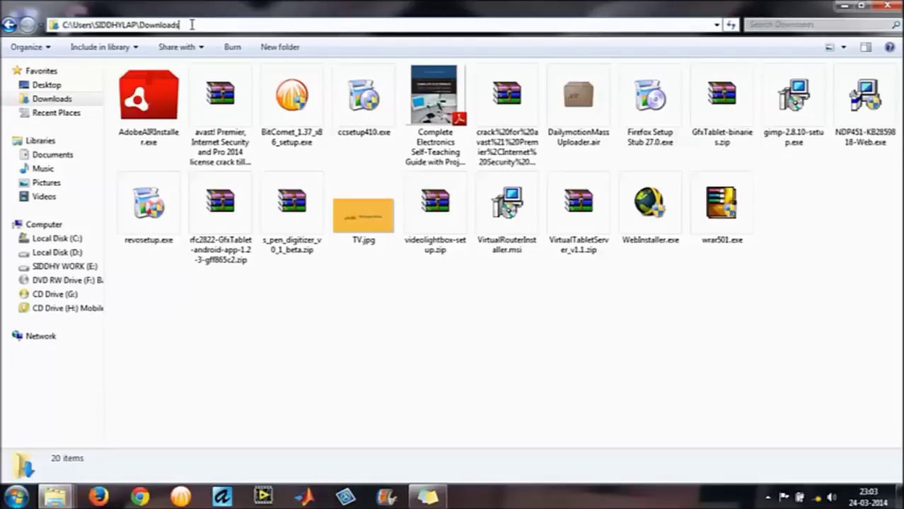
text(\)
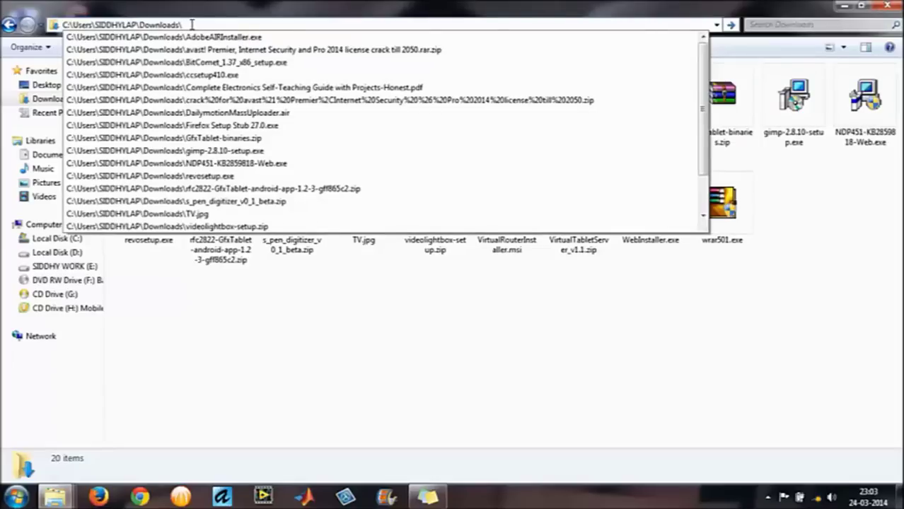
key(Down)
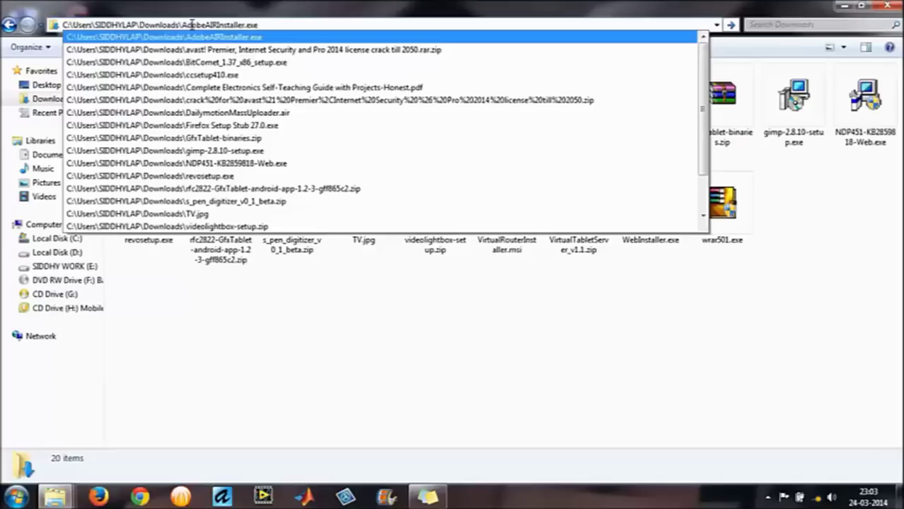
key(Down)
key(Down)
key(Down)
key(Down)
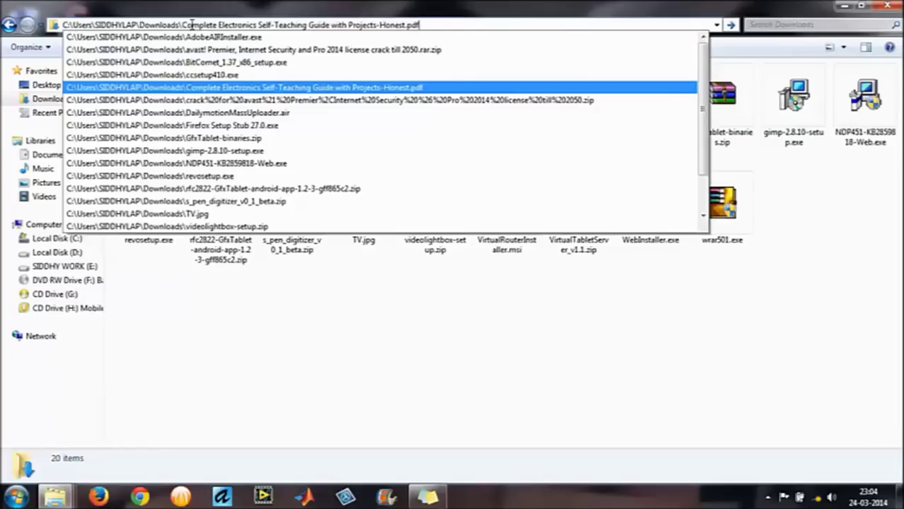
click(191, 23)
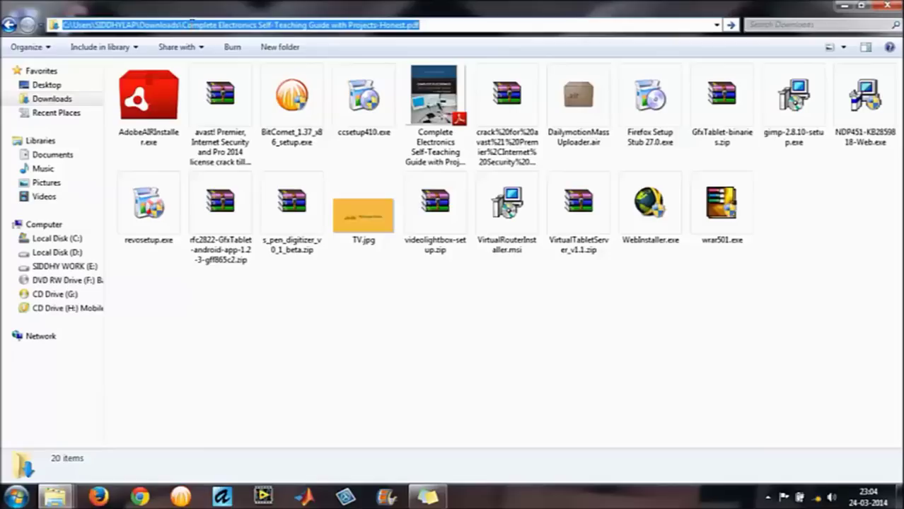
- Re-enter the Complete Electronics PDF's full path in the address bar via autocomplete
click(329, 288)
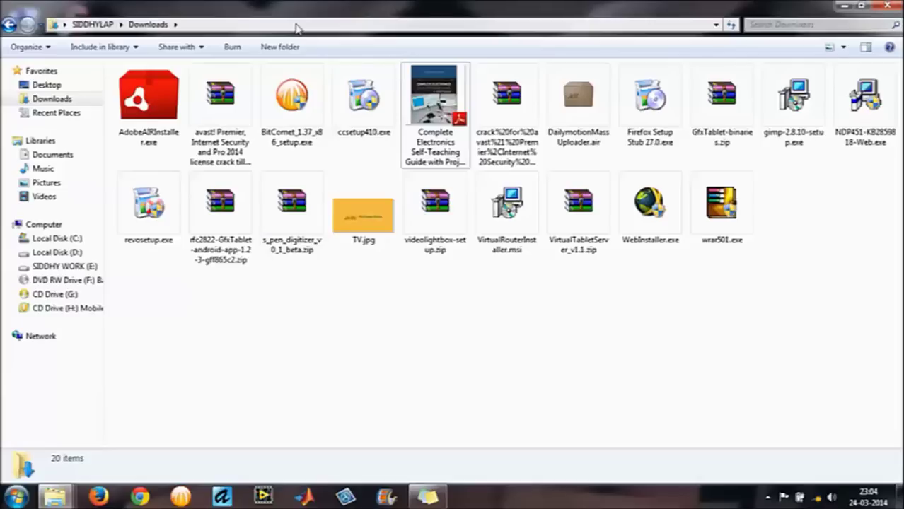
click(297, 25)
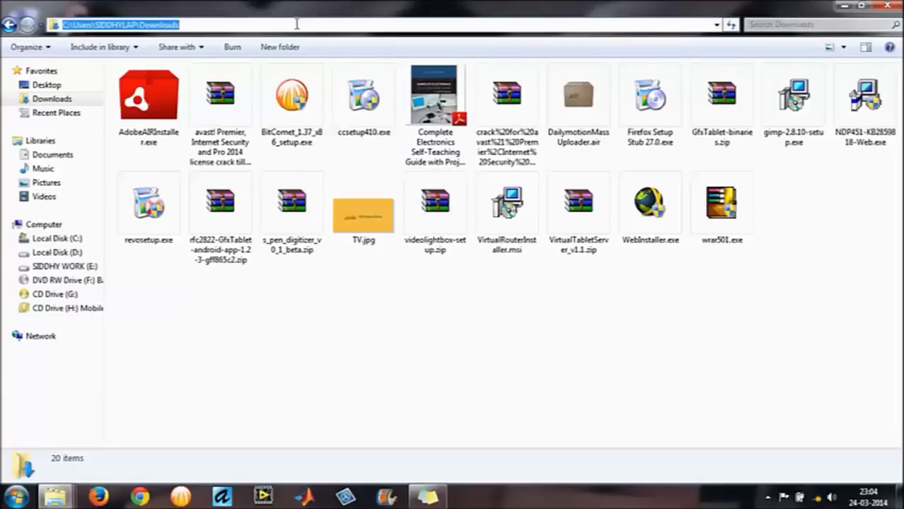
click(297, 25)
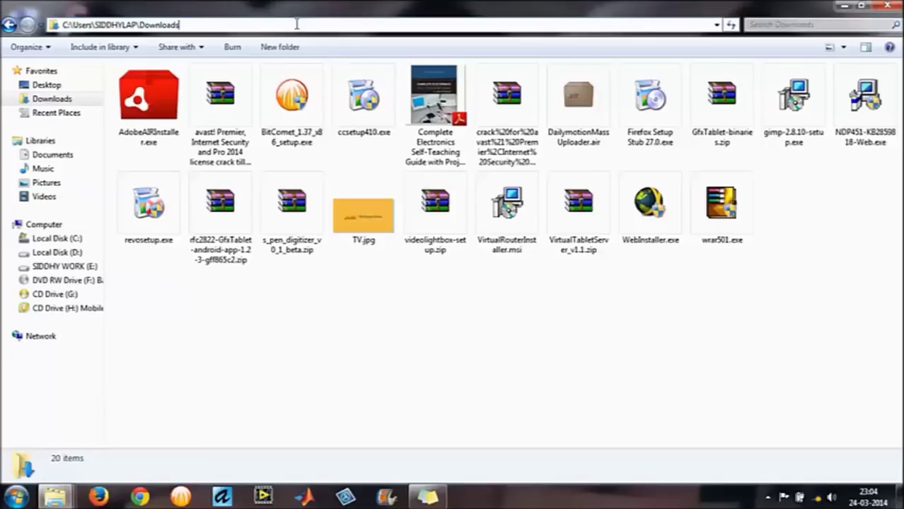
text(\)
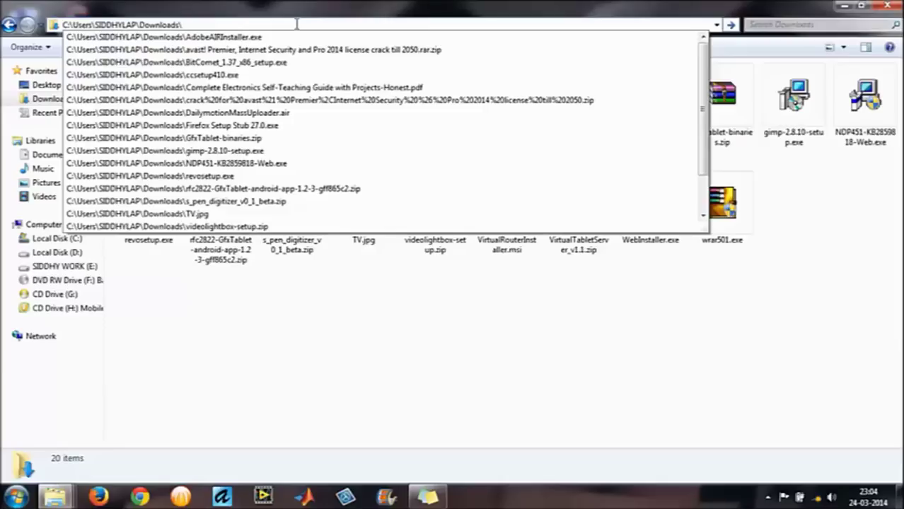
key(Down)
key(Down)
key(Down)
key(Down)
key(Down)
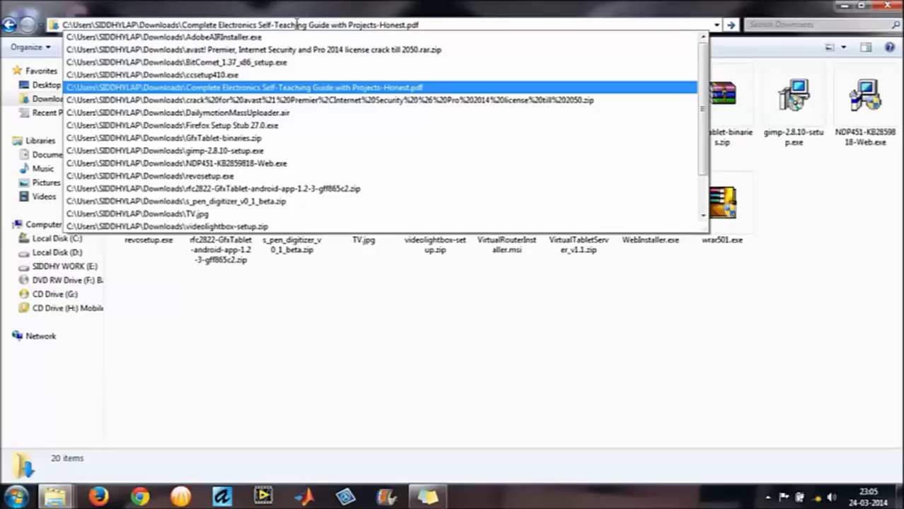
key(Return)
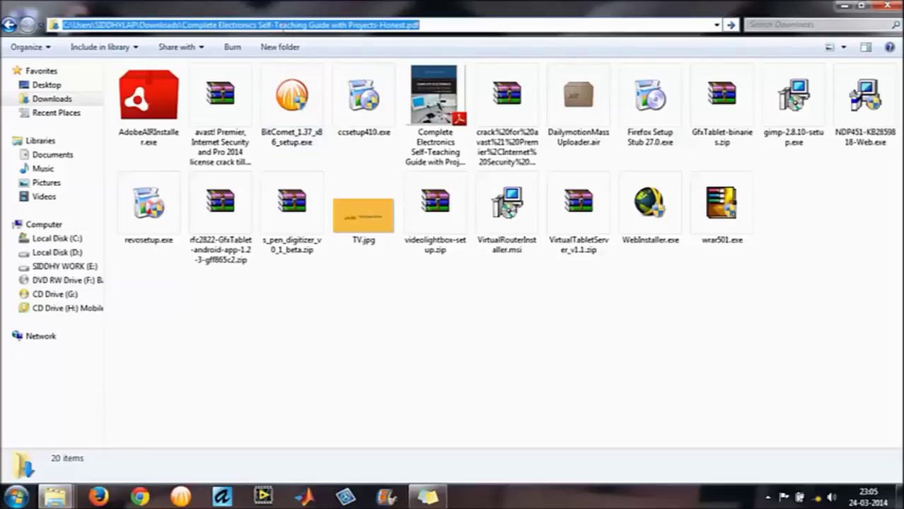
- Copy the full PDF path to the clipboard and reselect the PDF in Downloads
right_click(283, 26)
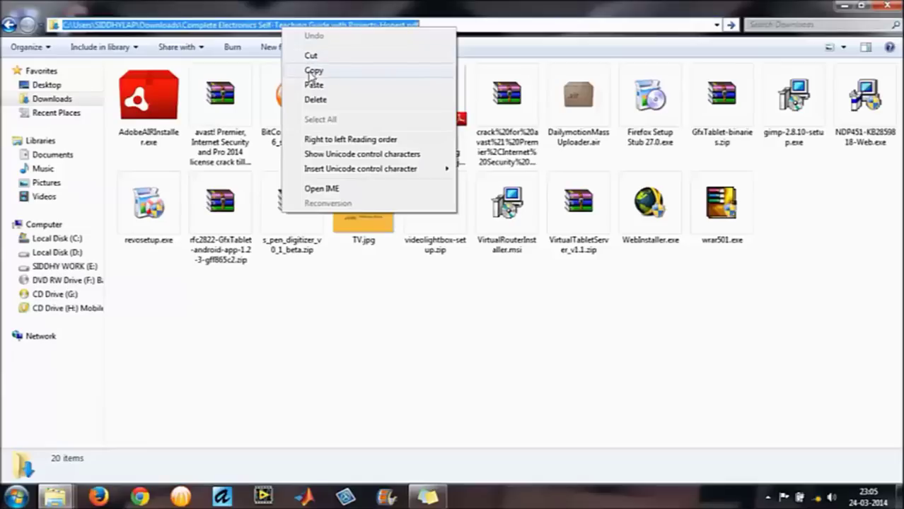
click(309, 72)
click(534, 417)
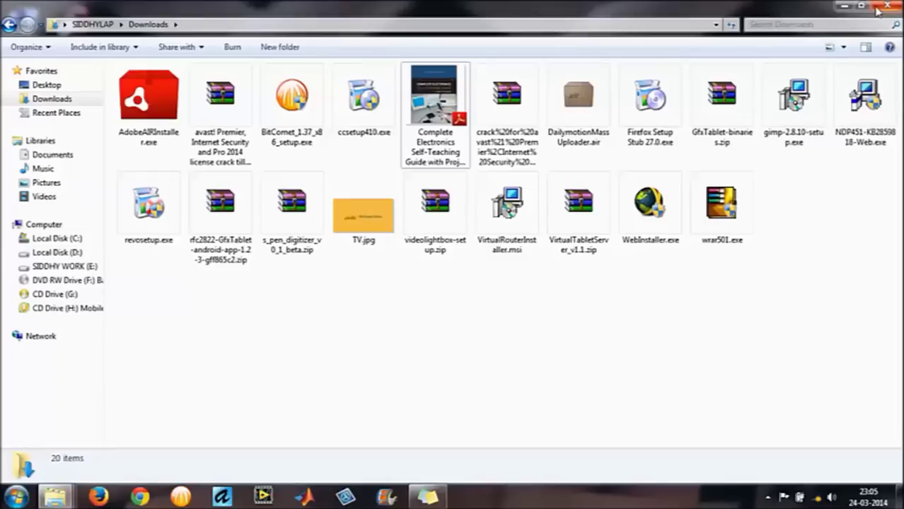
click(442, 114)
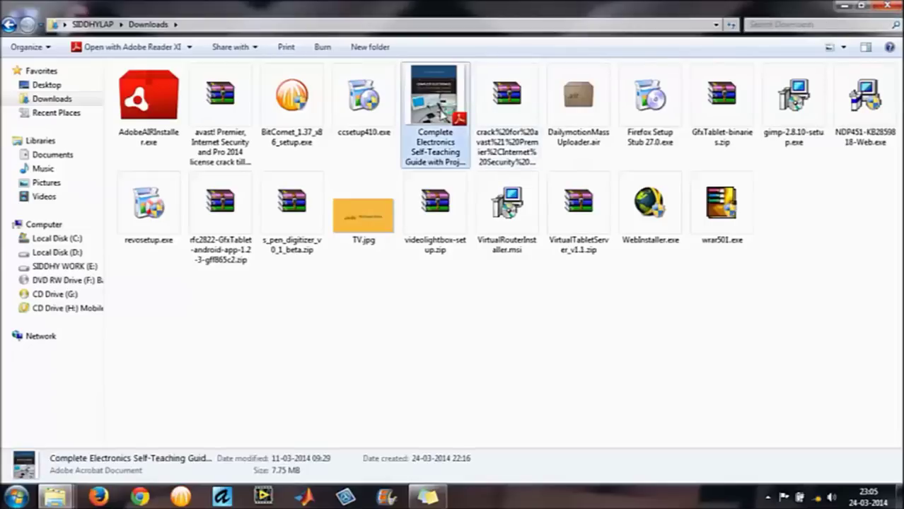
- Reopen the guide in Reader, fit the page, scroll to page 4, dismiss error 14, and close
double_click(442, 113)
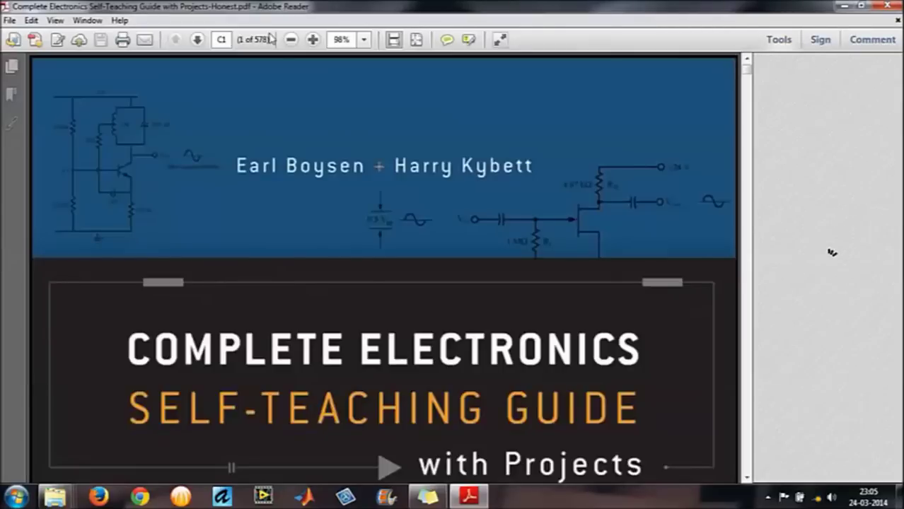
click(291, 39)
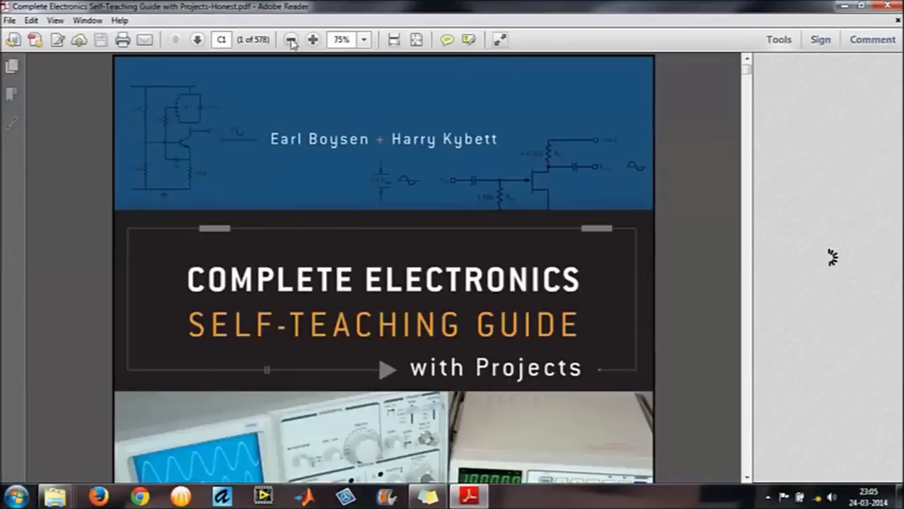
click(291, 40)
click(291, 40)
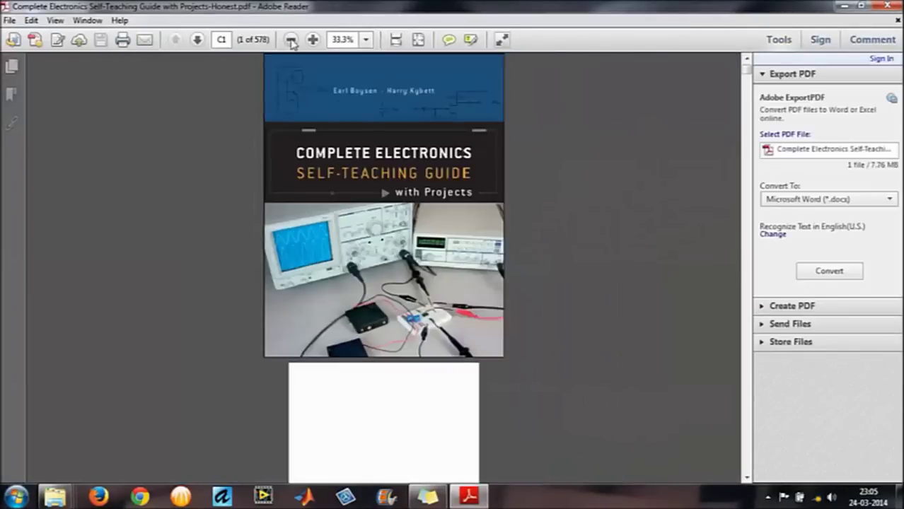
click(313, 40)
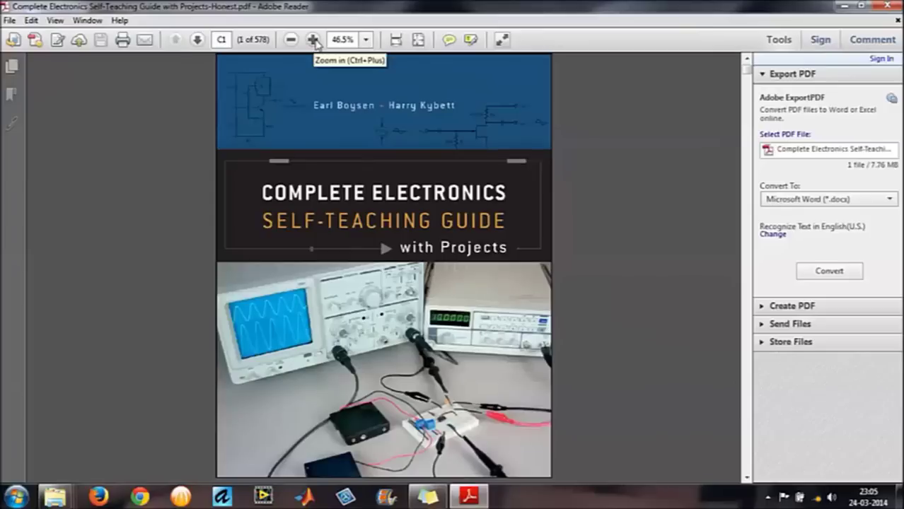
scroll(316, 42, down, 10)
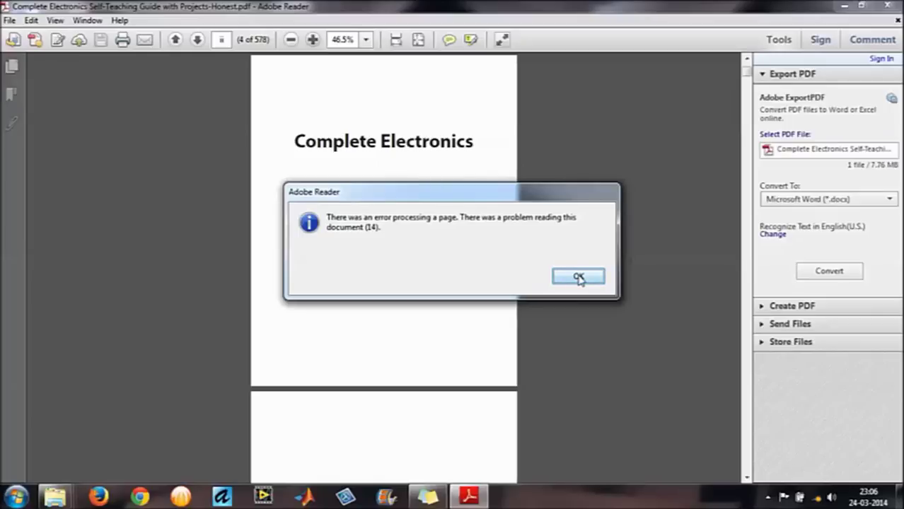
click(579, 277)
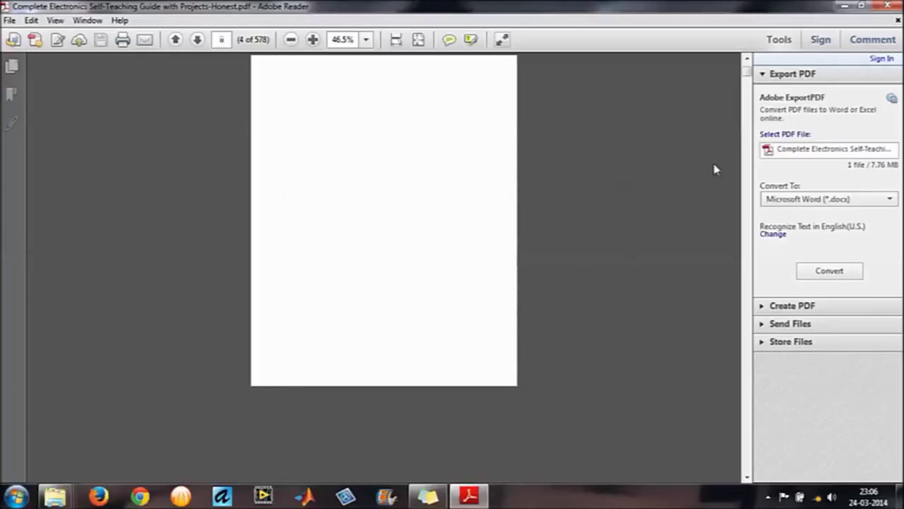
click(887, 6)
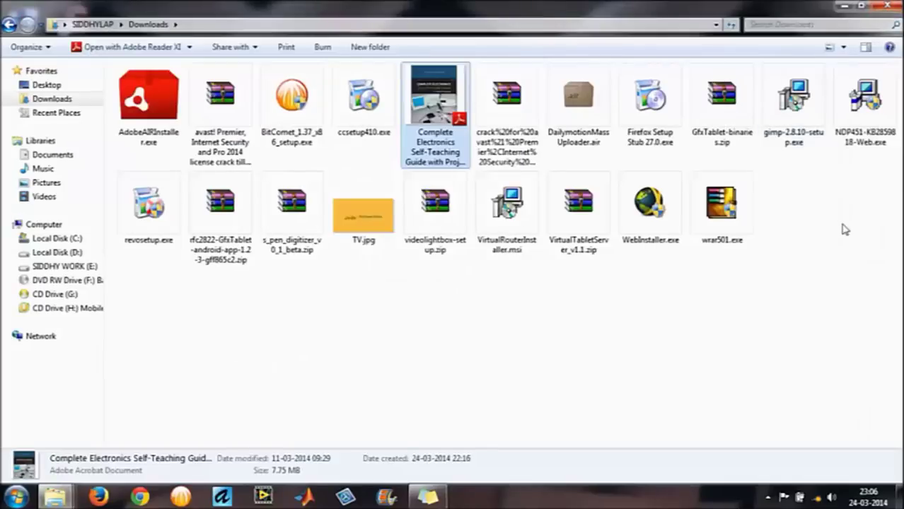
- Deselect the PDF and minimize the Downloads Explorer window
click(841, 233)
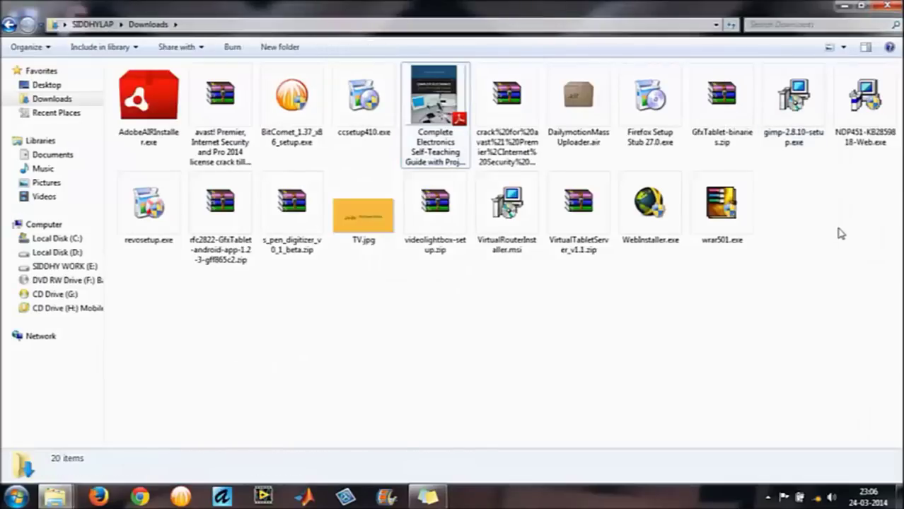
click(844, 7)
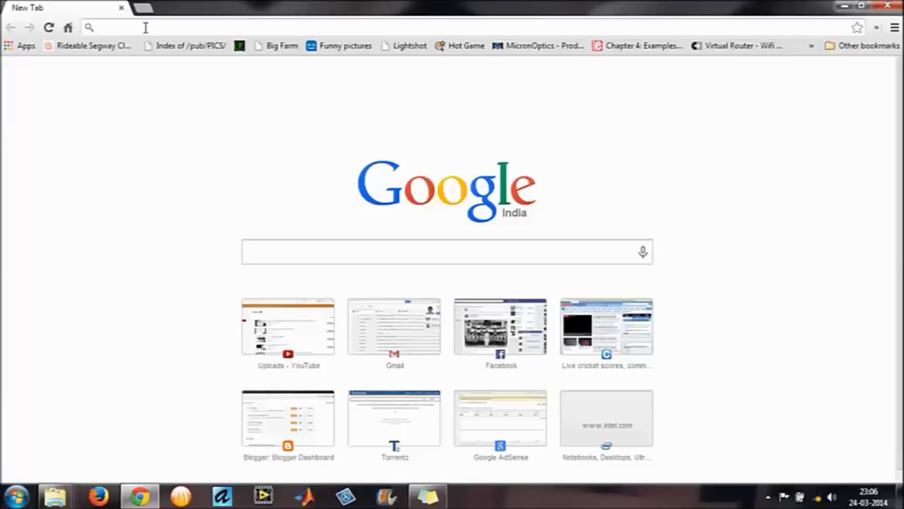
- Paste the PDF's local file path into Chrome's address bar to open it
key(ctrl+v)
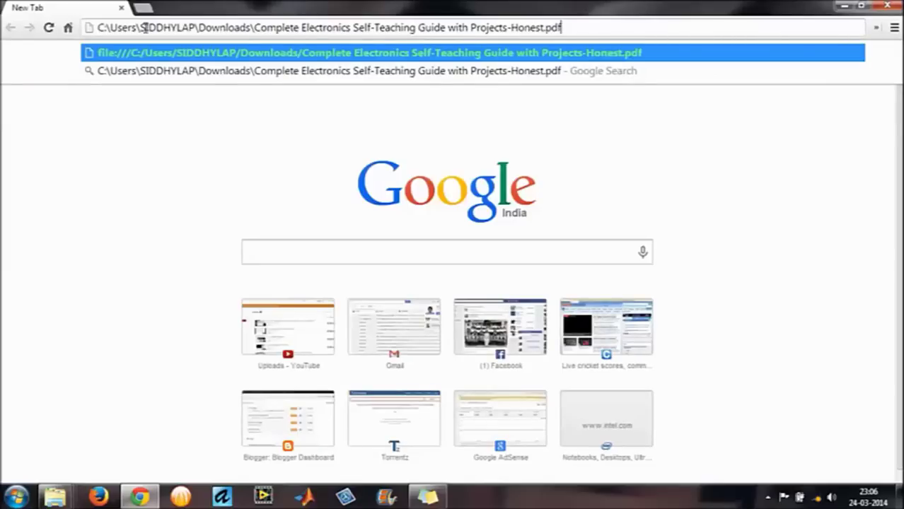
key(ctrl+a)
key(BackSpace)
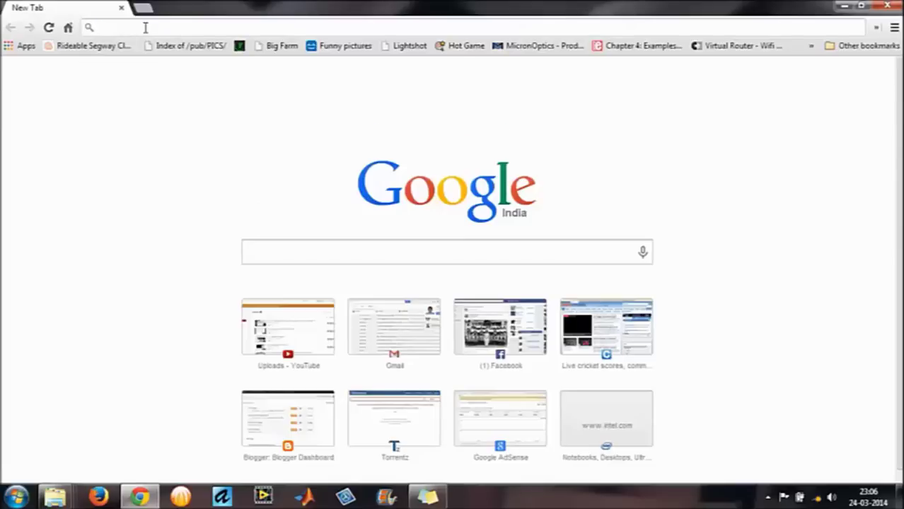
right_click(145, 28)
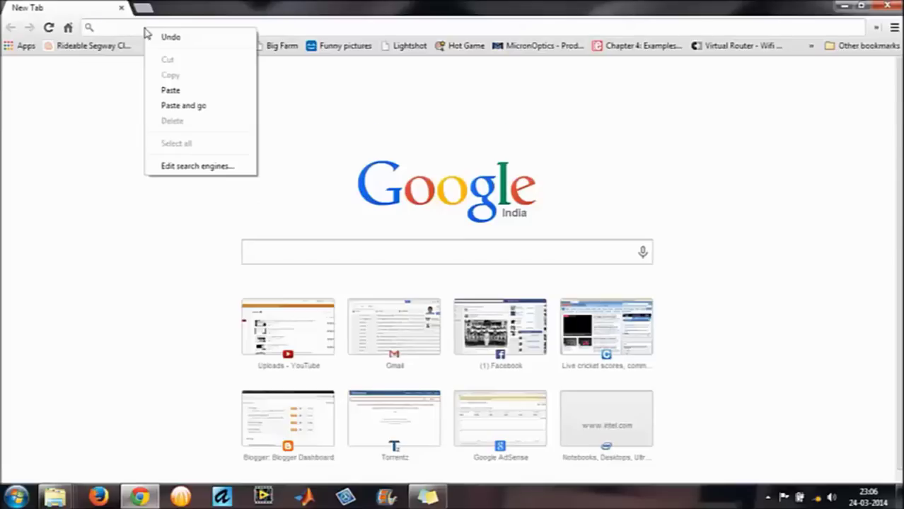
click(171, 90)
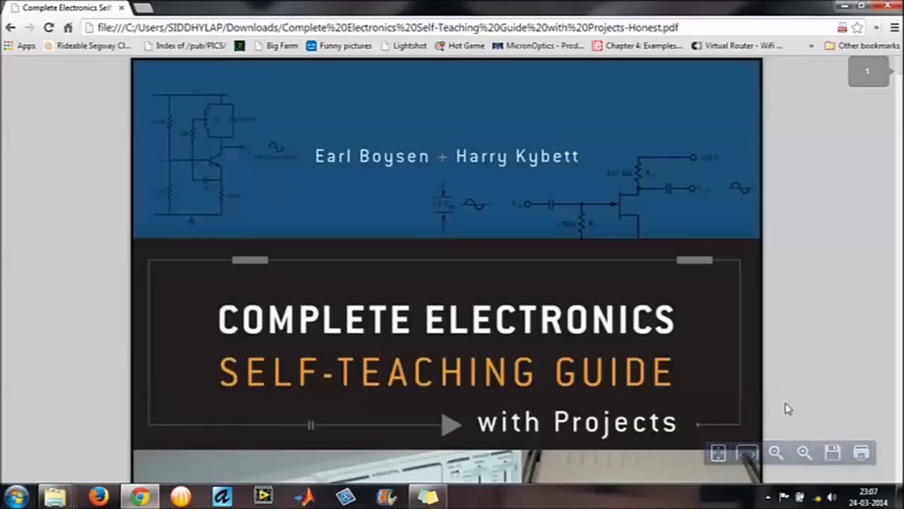
- Zoom the Chrome PDF viewer out four steps and back in one so the cover fits
click(775, 453)
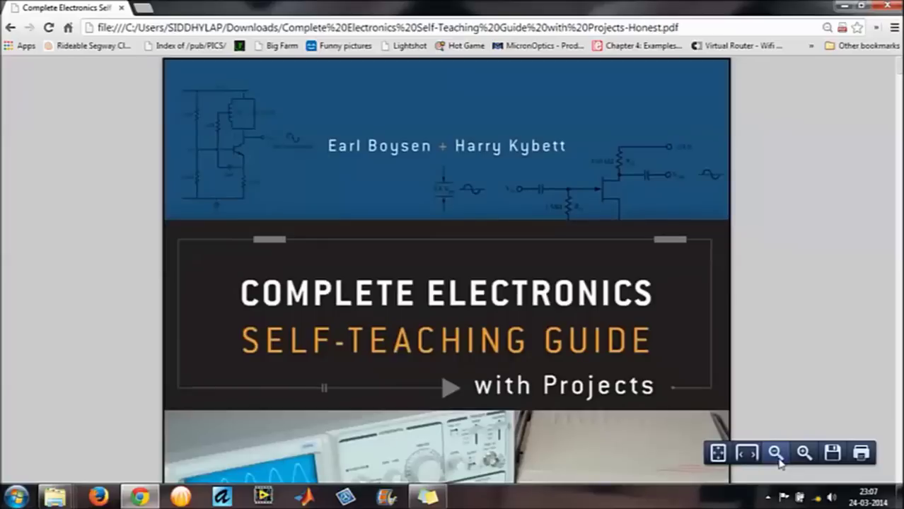
click(775, 454)
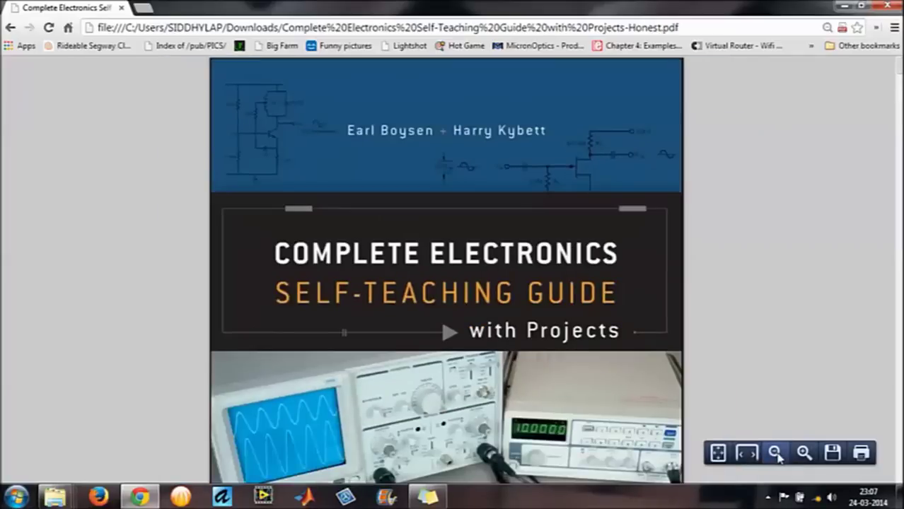
click(776, 454)
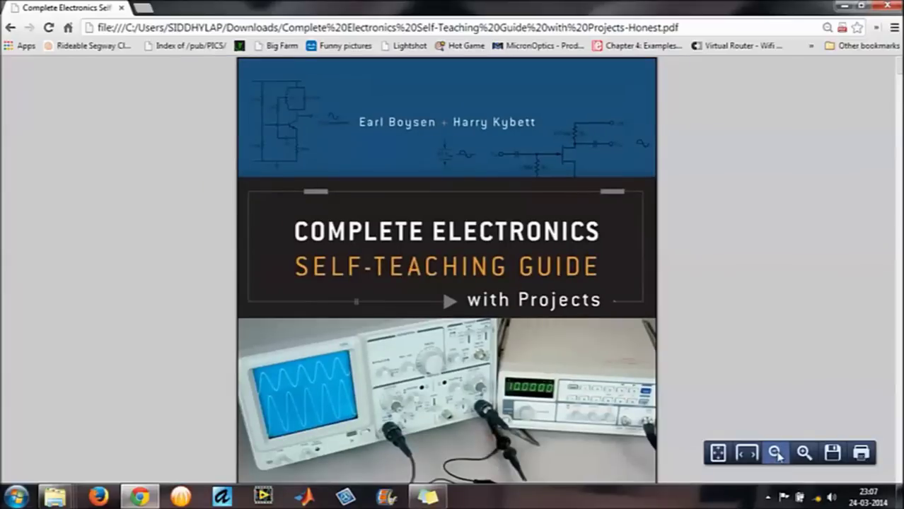
click(775, 453)
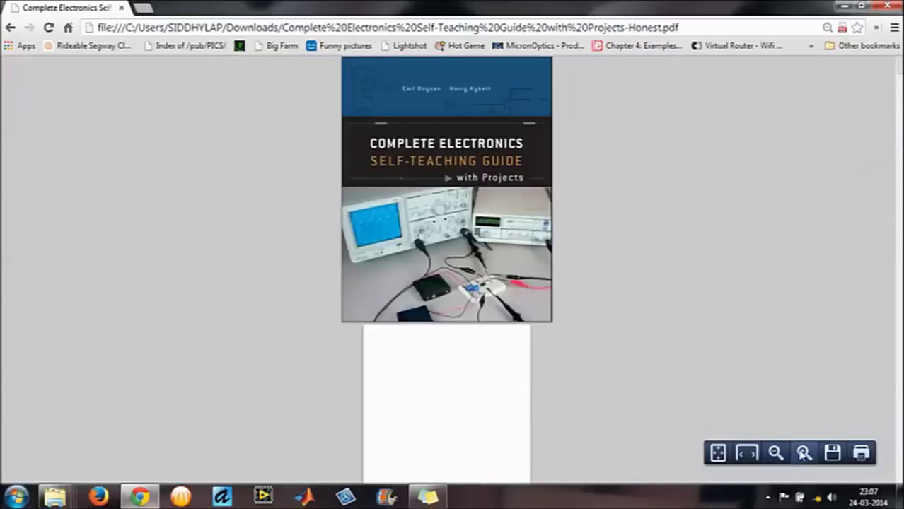
click(804, 454)
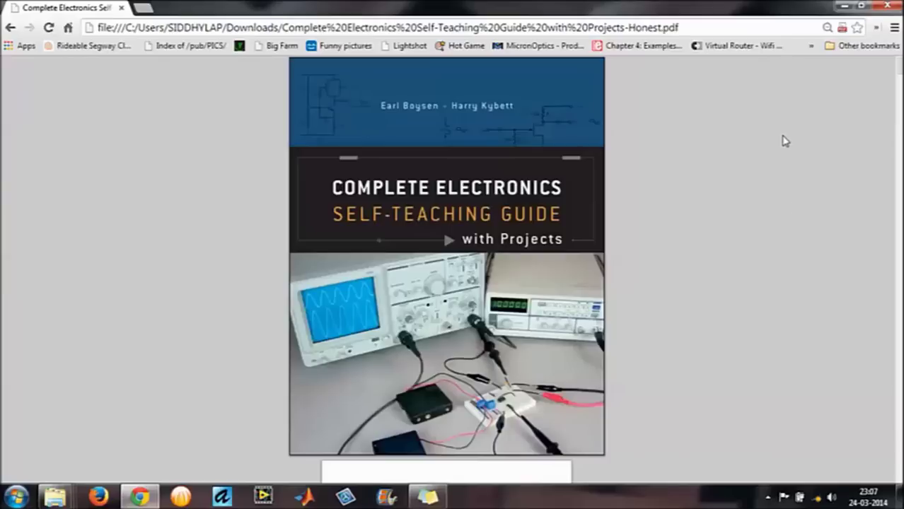
- Scroll through pages 2 to 11 in Chrome, reaching the Contents at a Glance page
scroll(784, 141, down, 3)
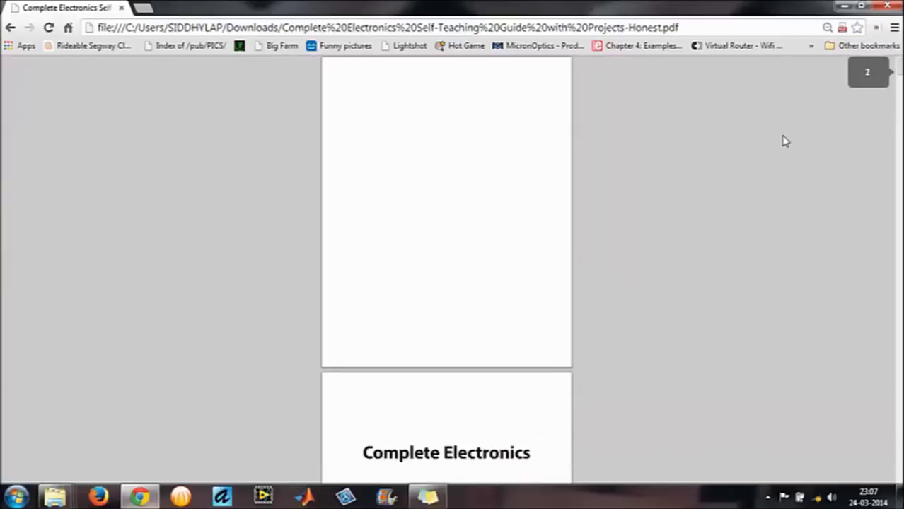
scroll(785, 141, down, 1)
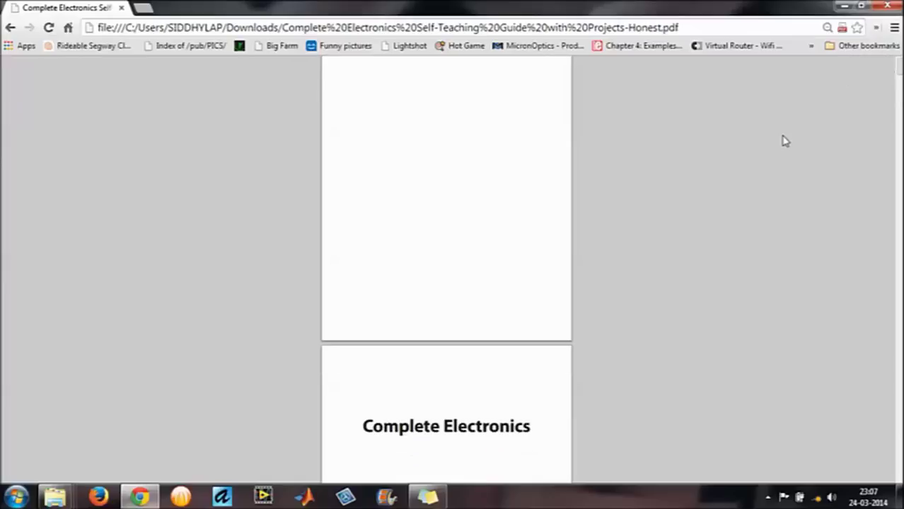
scroll(785, 141, down, 1)
scroll(785, 142, down, 1)
scroll(785, 142, down, 1)
scroll(784, 142, down, 1)
scroll(784, 141, down, 1)
scroll(785, 141, down, 3)
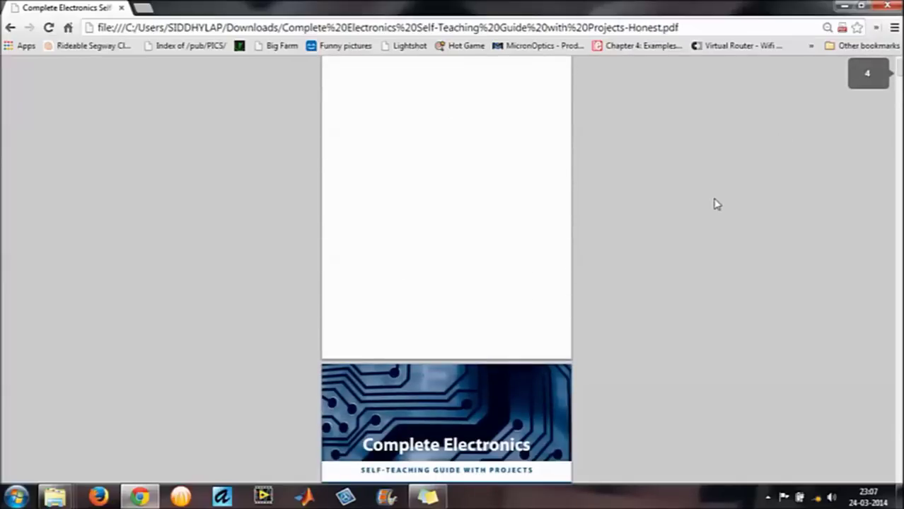
scroll(716, 204, down, 1)
scroll(716, 205, down, 1)
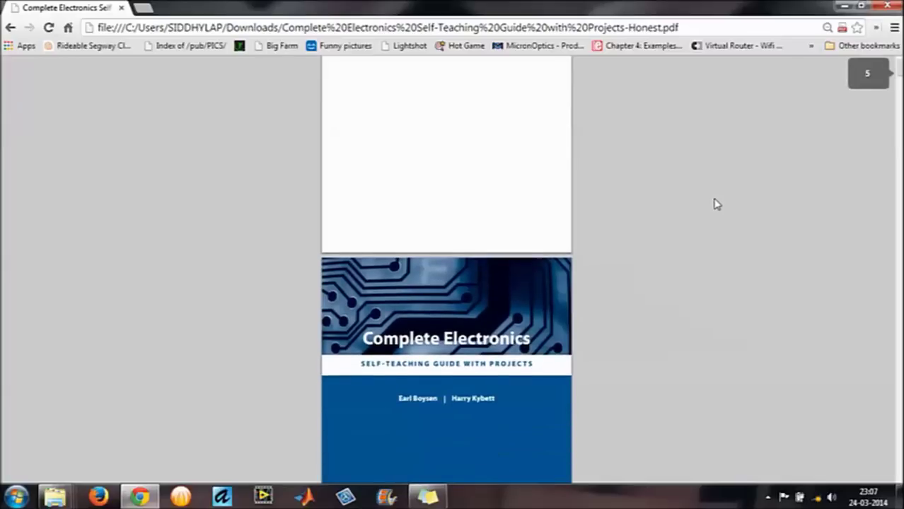
scroll(716, 204, down, 1)
scroll(716, 205, down, 1)
scroll(716, 205, down, 1)
scroll(716, 204, down, 1)
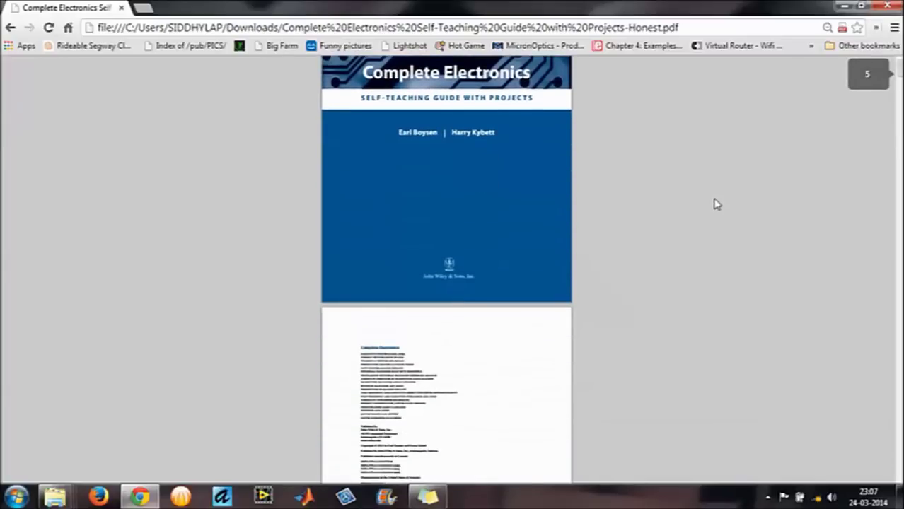
scroll(716, 204, down, 1)
scroll(716, 204, down, 1)
scroll(716, 204, down, 1)
scroll(715, 204, down, 2)
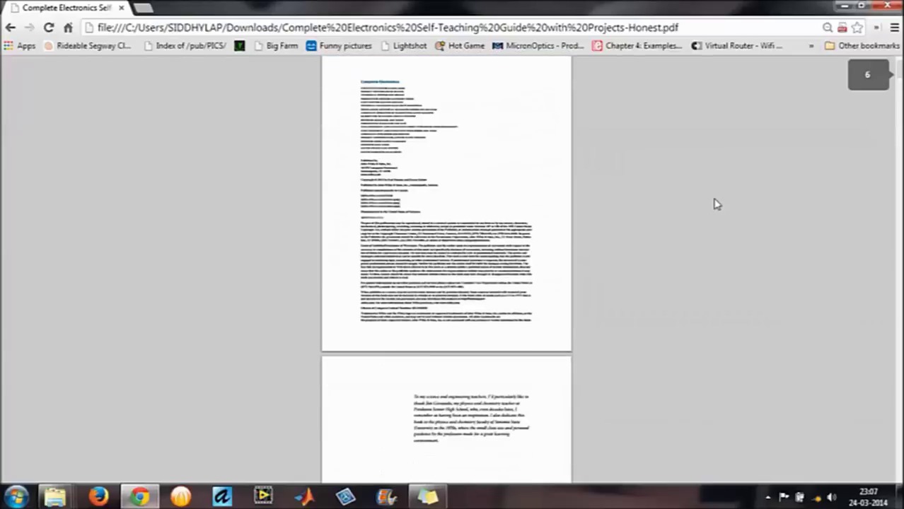
scroll(716, 204, down, 1)
scroll(716, 205, down, 1)
scroll(715, 205, down, 1)
scroll(716, 204, down, 1)
scroll(716, 205, down, 1)
scroll(716, 204, down, 3)
scroll(716, 205, down, 3)
scroll(716, 205, down, 1)
scroll(716, 204, down, 1)
scroll(716, 204, down, 1)
scroll(716, 204, down, 1)
scroll(716, 204, down, 1)
scroll(716, 205, down, 1)
scroll(715, 204, down, 1)
scroll(714, 205, down, 1)
scroll(715, 204, down, 2)
scroll(714, 204, down, 2)
scroll(716, 205, down, 1)
scroll(716, 204, down, 1)
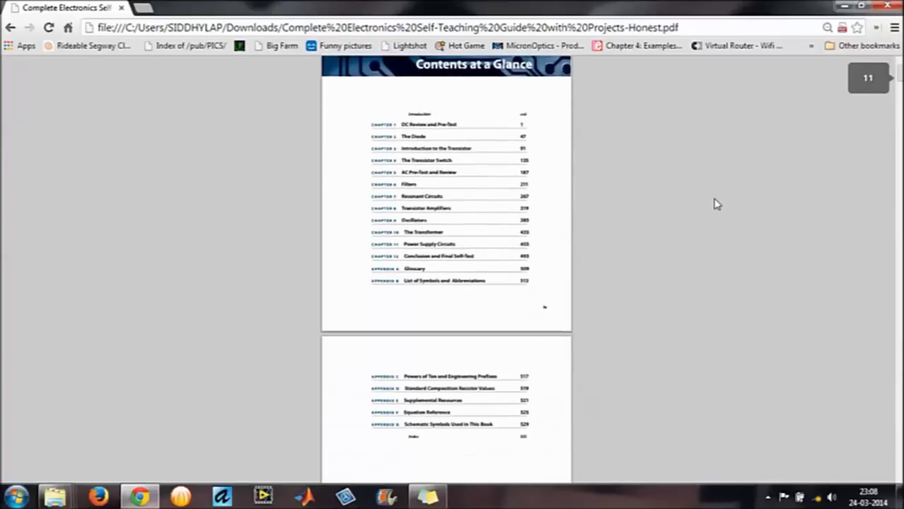
mouse_move(55, 498)
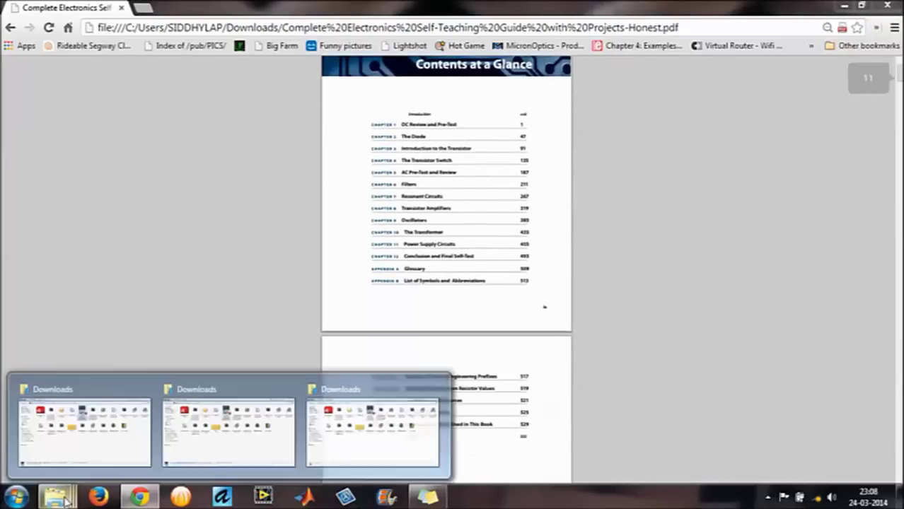
- Close a duplicate Downloads window and reopen the guide in Adobe Reader fitted to the page
click(290, 388)
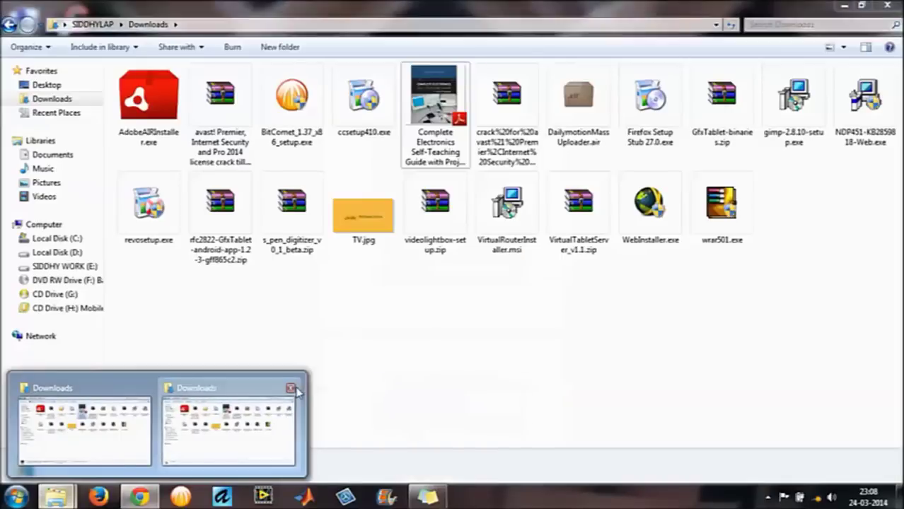
click(226, 407)
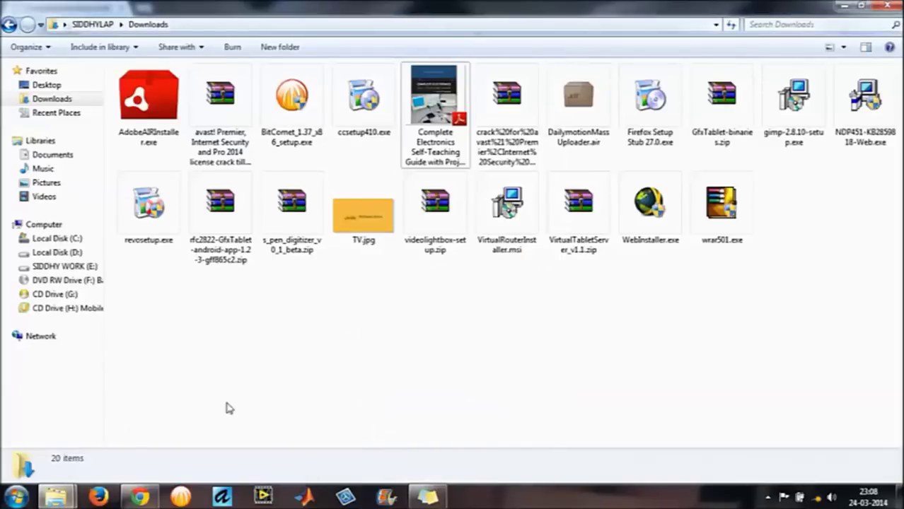
click(419, 113)
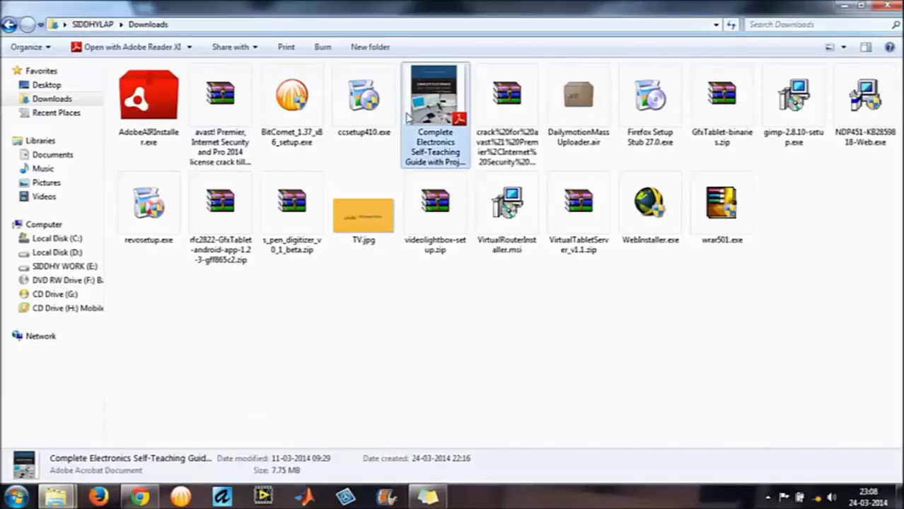
double_click(419, 113)
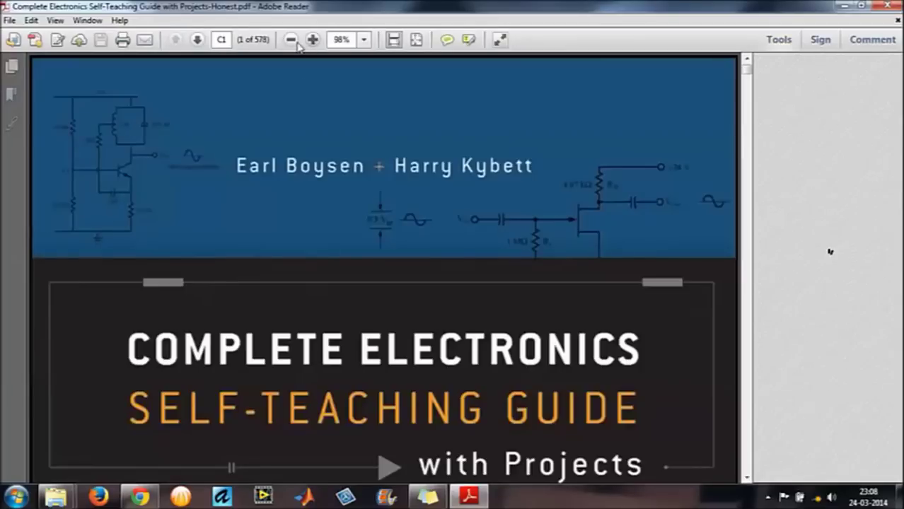
click(291, 40)
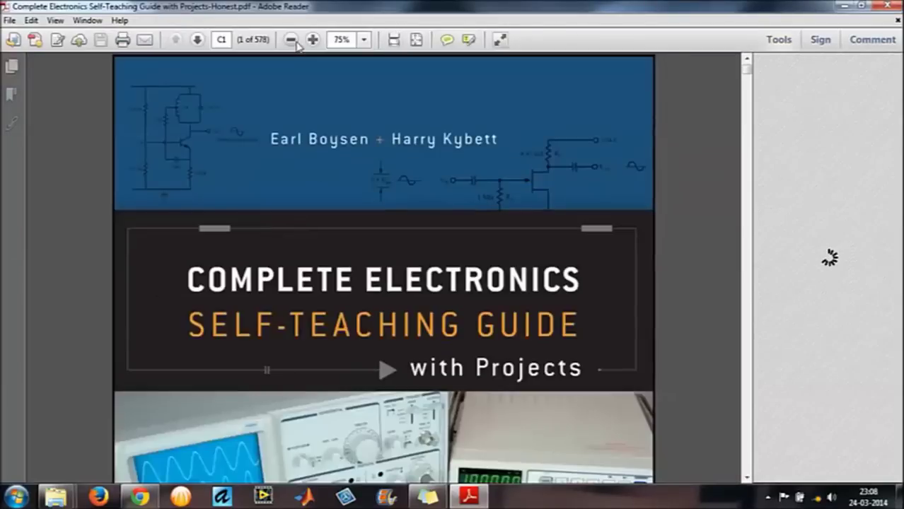
key(ctrl+0)
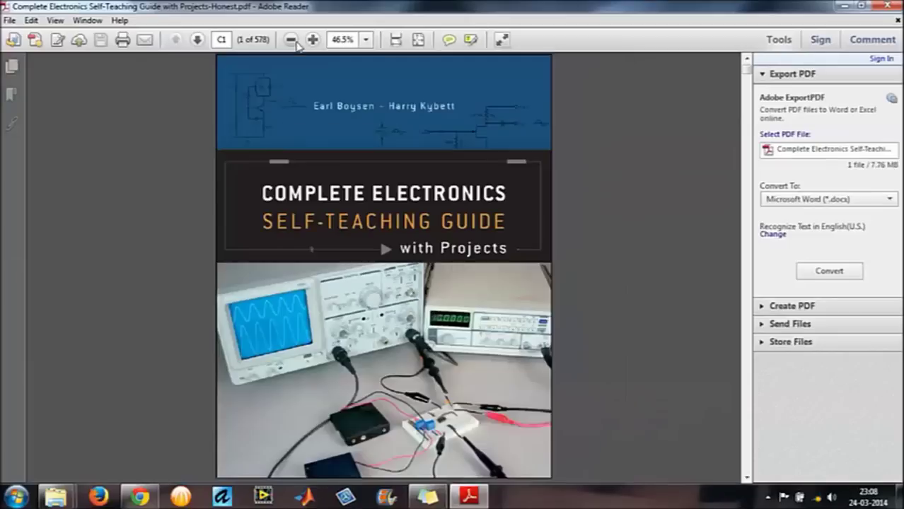
- Scroll forward to page 11 of 578, dismissing each error 14 message along the way
scroll(632, 181, down, 3)
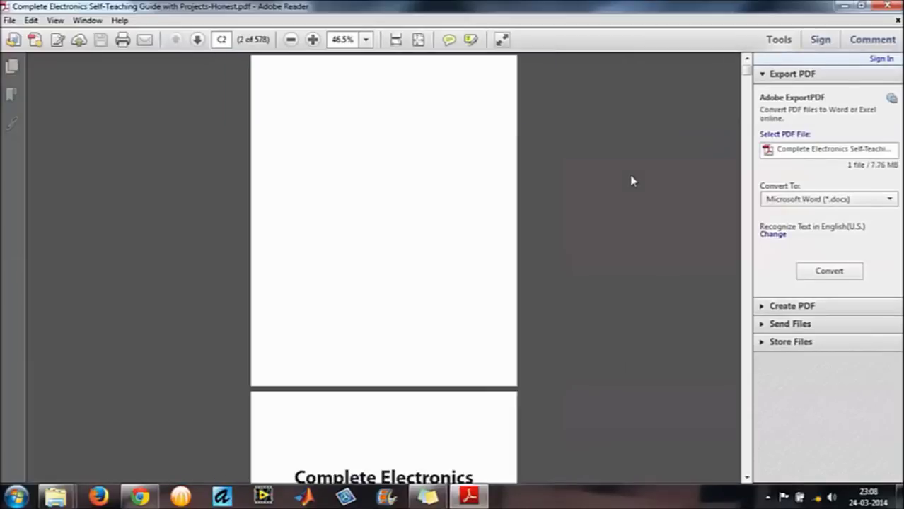
scroll(631, 181, down, 5)
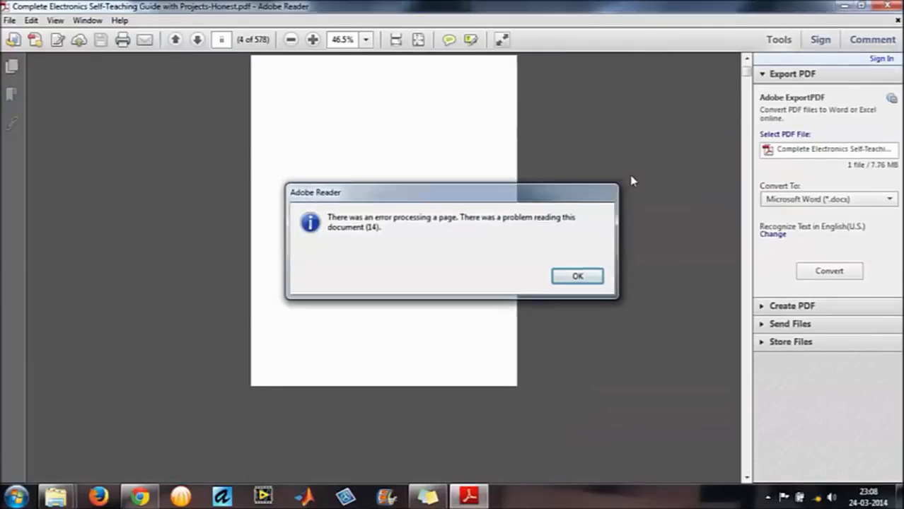
key(Return)
scroll(632, 181, down, 5)
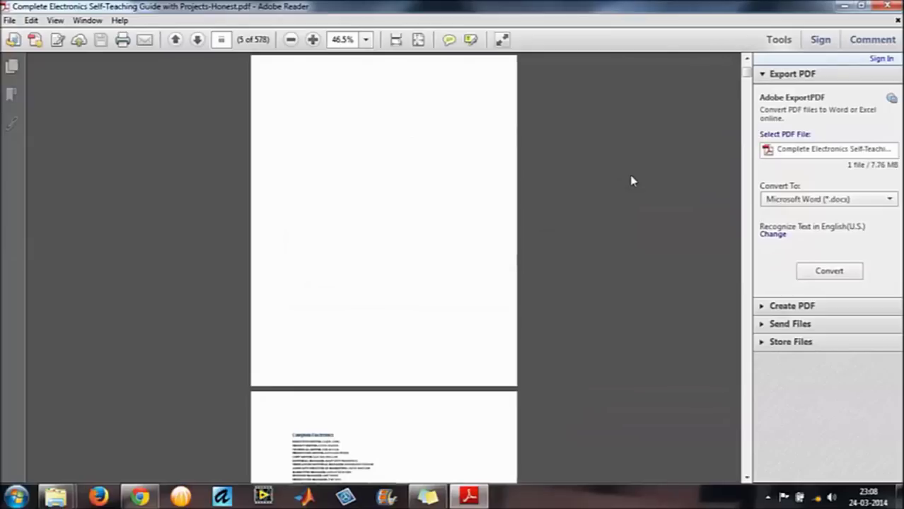
key(Return)
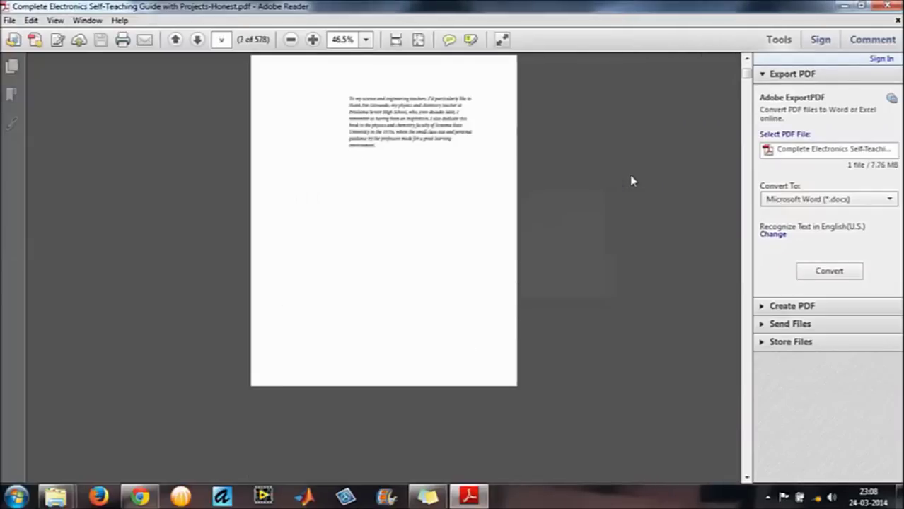
key(Return)
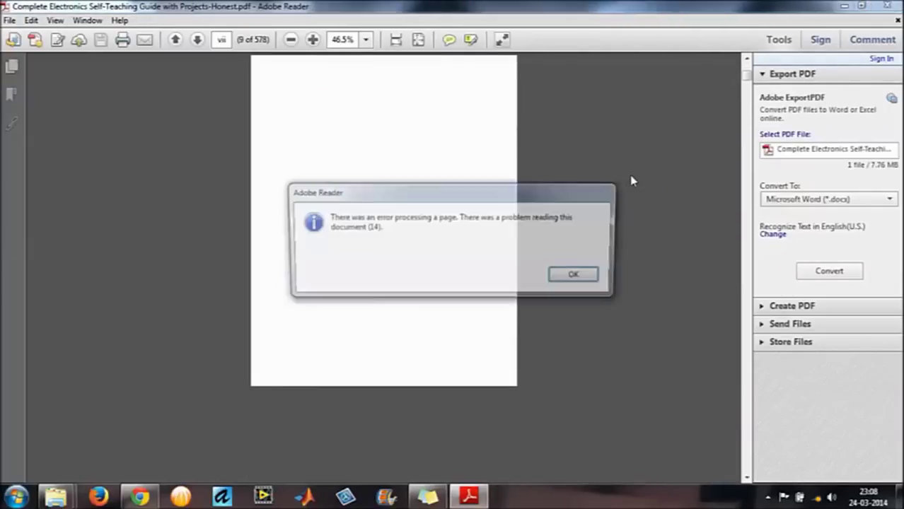
key(Return)
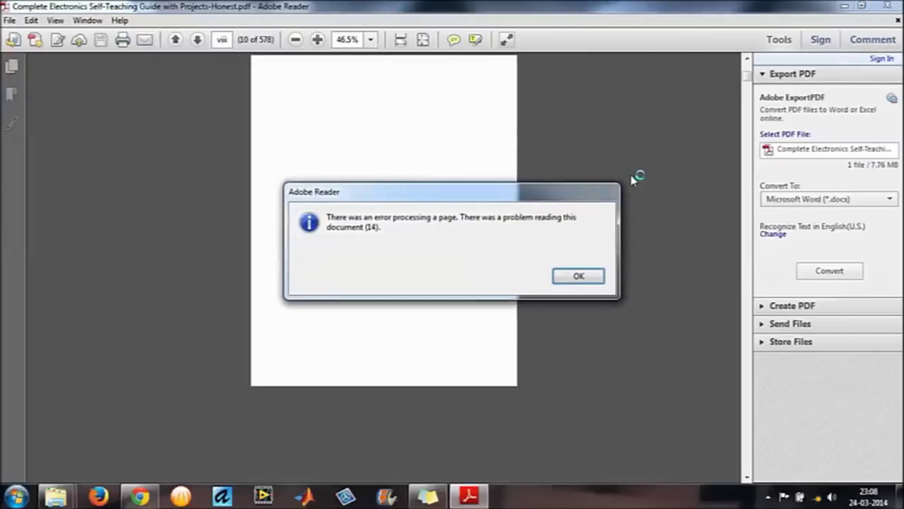
key(Return)
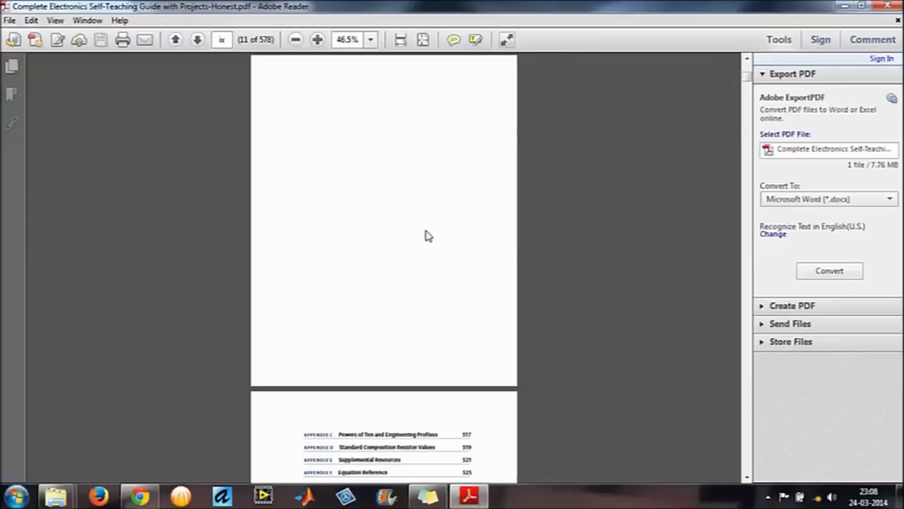
- Close Adobe Reader and the Downloads folder window
click(150, 501)
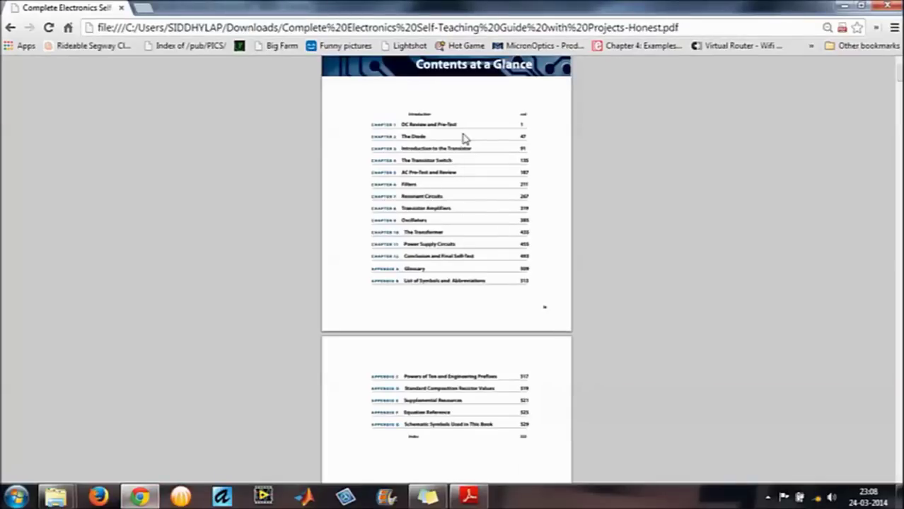
click(843, 6)
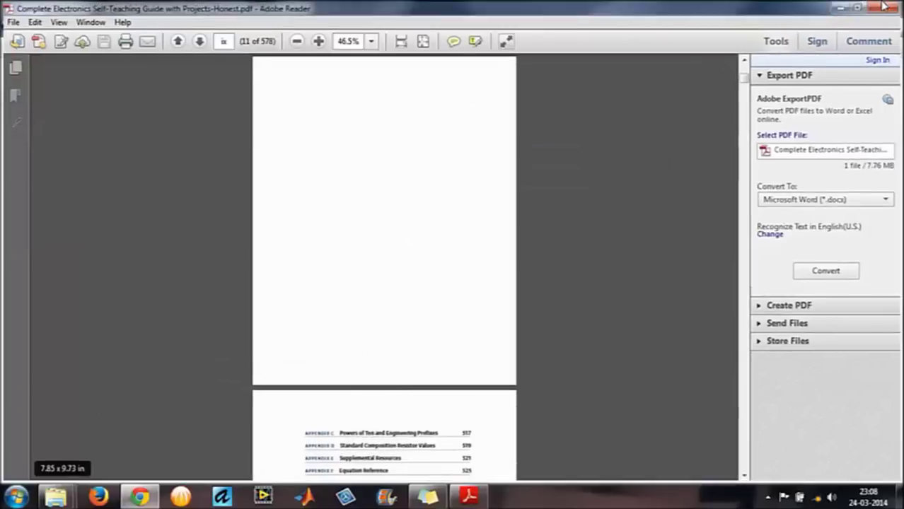
click(884, 6)
click(734, 310)
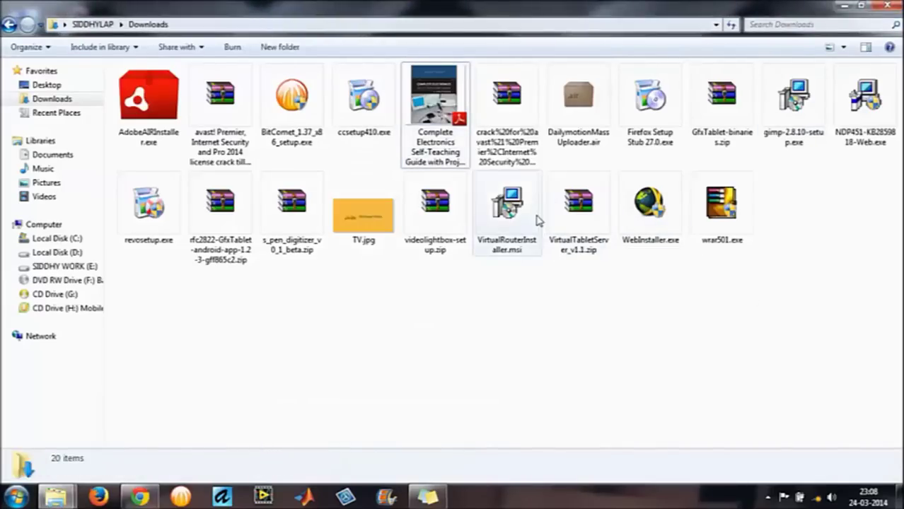
click(887, 5)
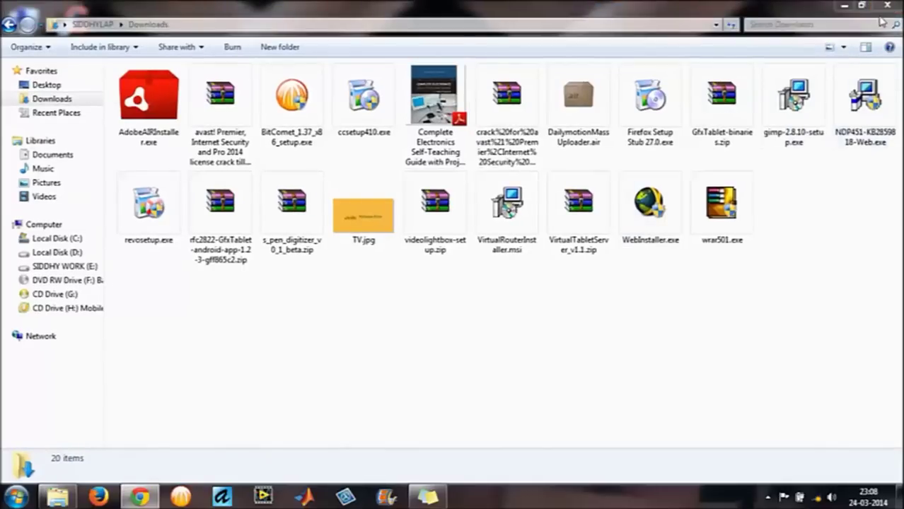
click(885, 7)
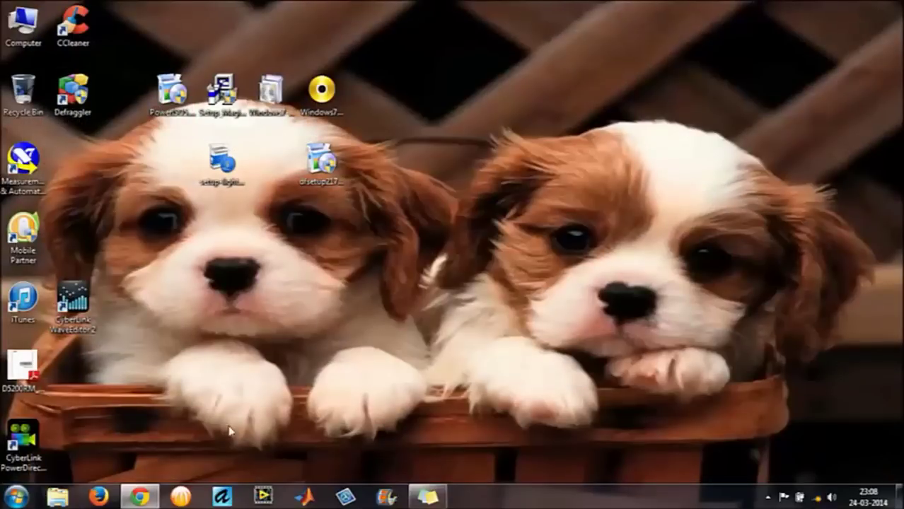
- Bring the guide back up in Chrome and select its local PDF file address
click(140, 497)
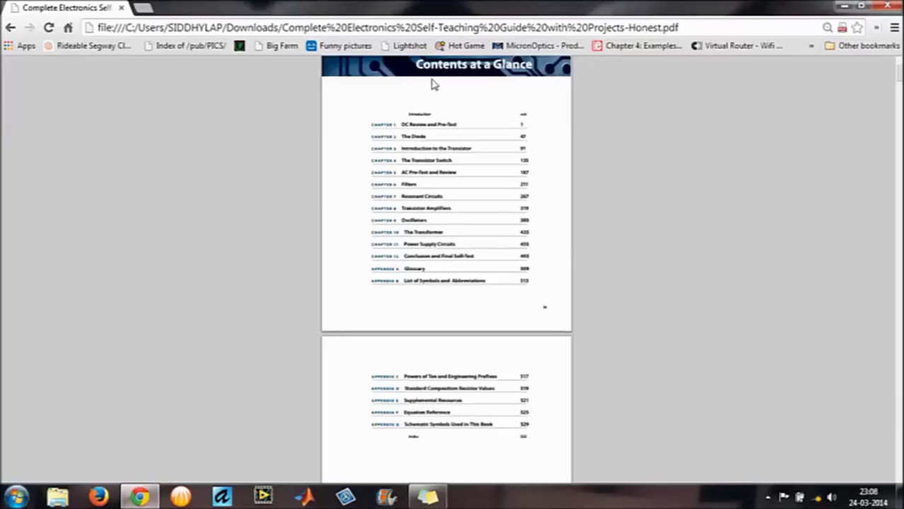
click(467, 28)
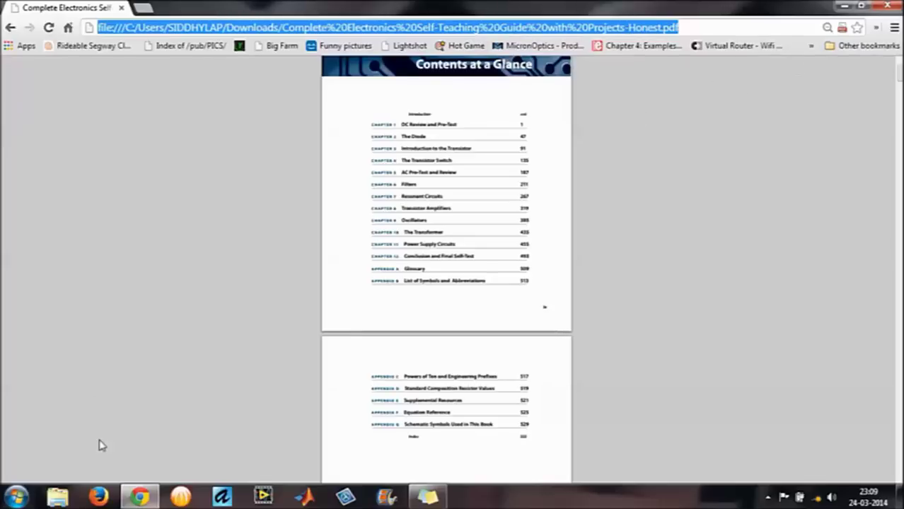
click(100, 496)
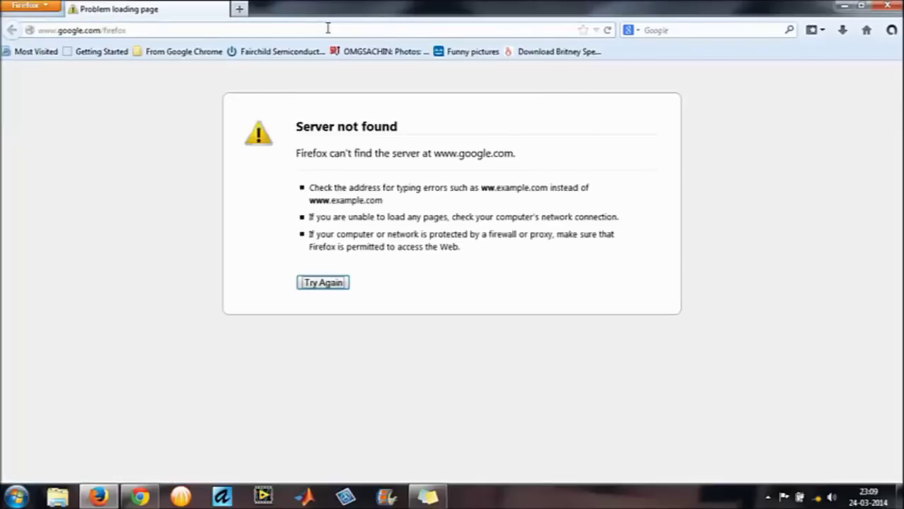
- Load the guide in Firefox by pasting its local PDF path into the address bar with Paste & Go
click(327, 29)
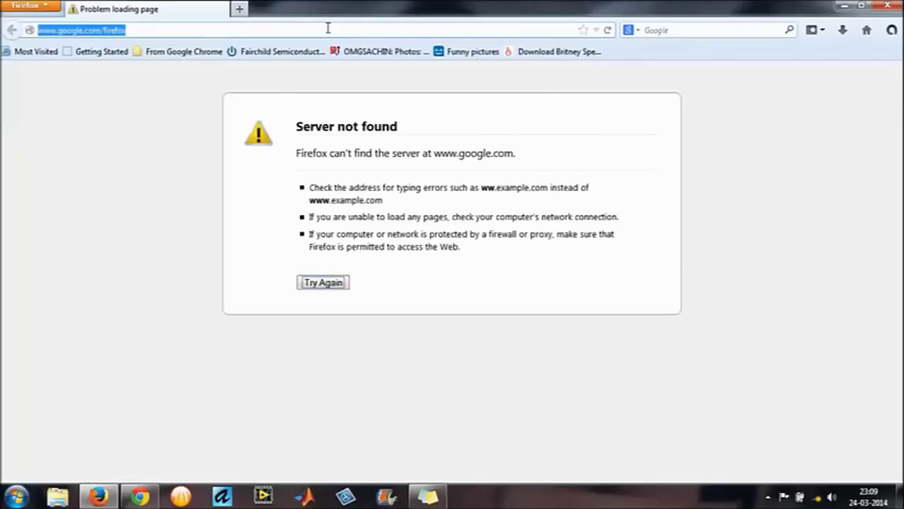
text(C:\Users\SIDDHYLAP\Downloads\Complete Electronics Self-Teaching Guide with Projects-Honest.pdf)
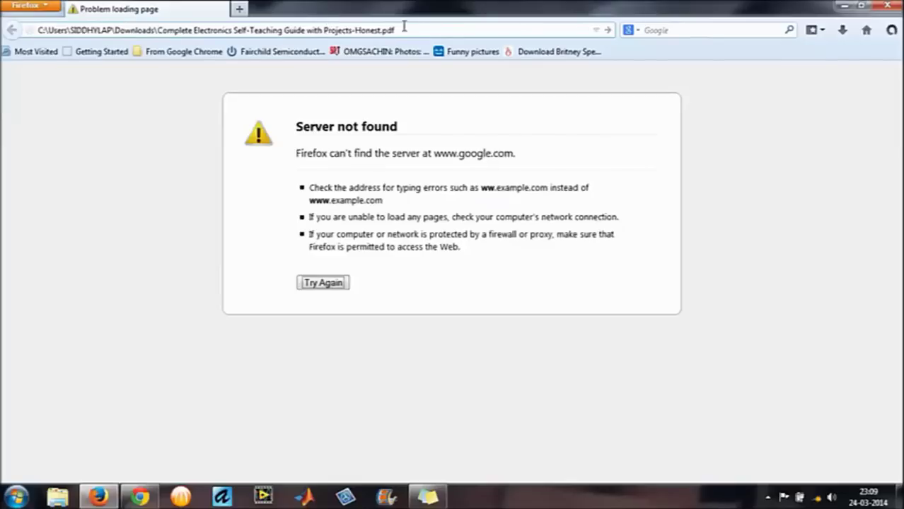
right_click(424, 28)
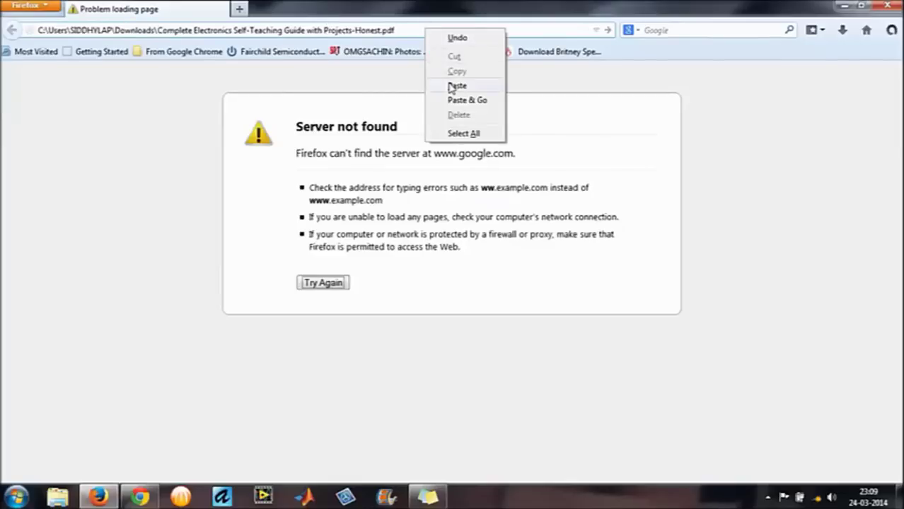
click(408, 31)
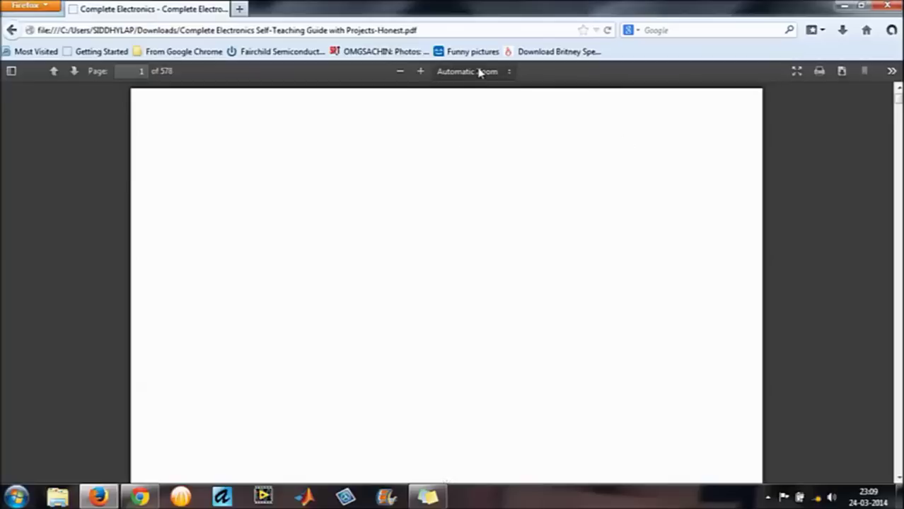
- Set Firefox's PDF zoom to Page Fit and page down through the guide to page 17
click(511, 74)
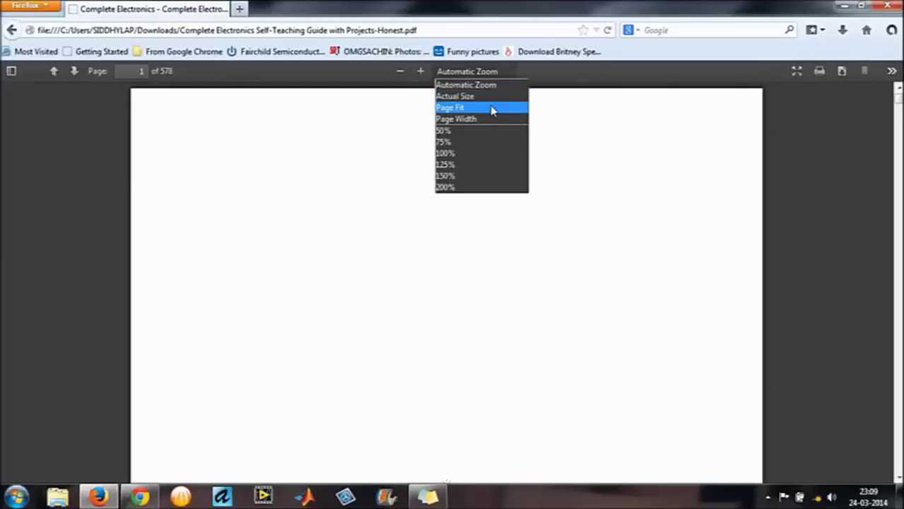
click(494, 110)
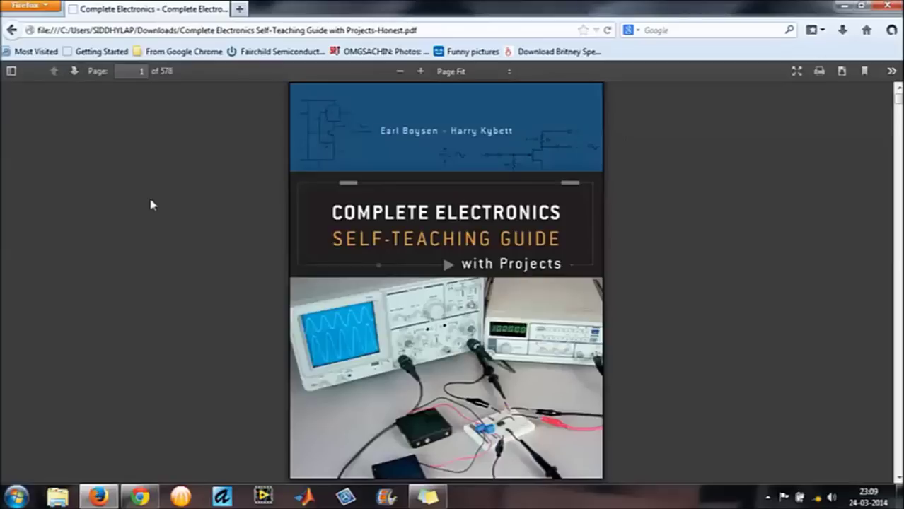
key(Page_Down)
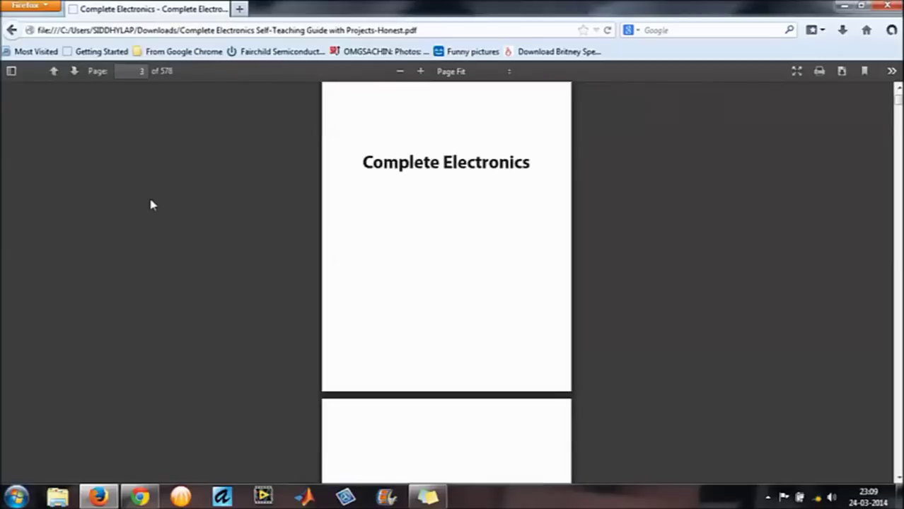
key(Page_Down)
key(Page_Down)
key(Page_Down)
key(Page_Down)
key(Page_Down)
key(Page_Down)
key(Page_Down)
key(Page_Down)
key(Page_Down)
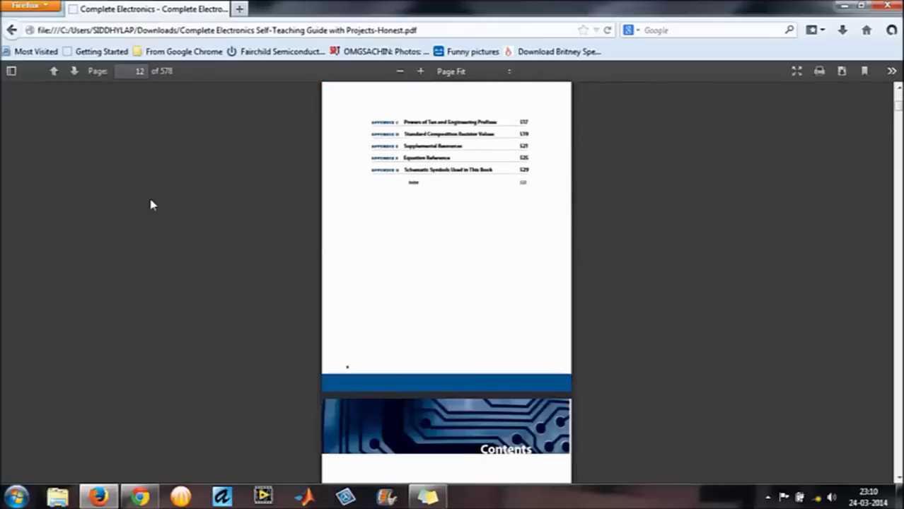
key(Page_Down)
key(Page_Down)
key(Page_Down)
key(Page_Down)
key(Page_Down)
key(Page_Down)
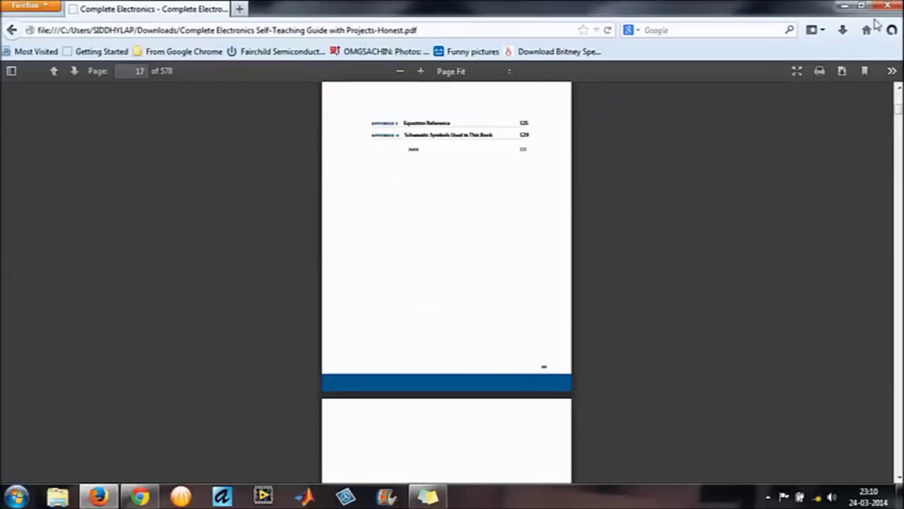
- Close Firefox and select the Complete Electronics PDF in Downloads via Start > Computer
click(885, 6)
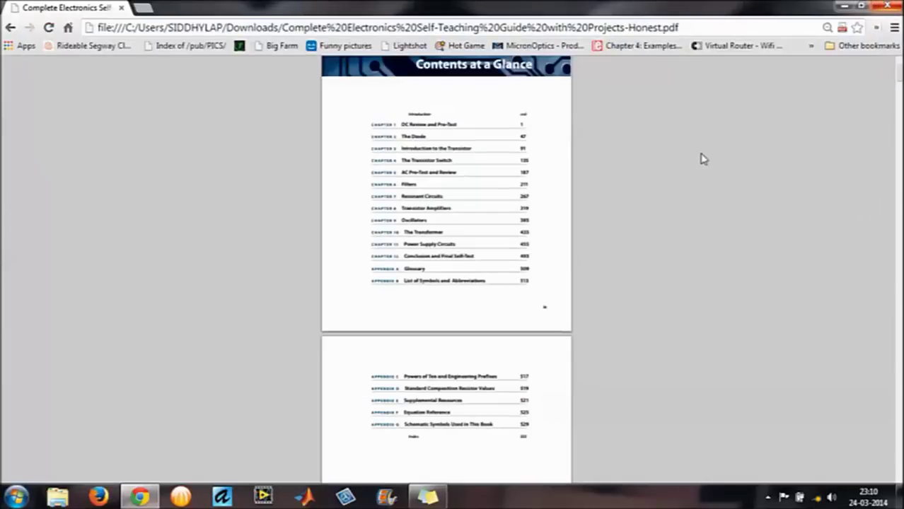
click(28, 501)
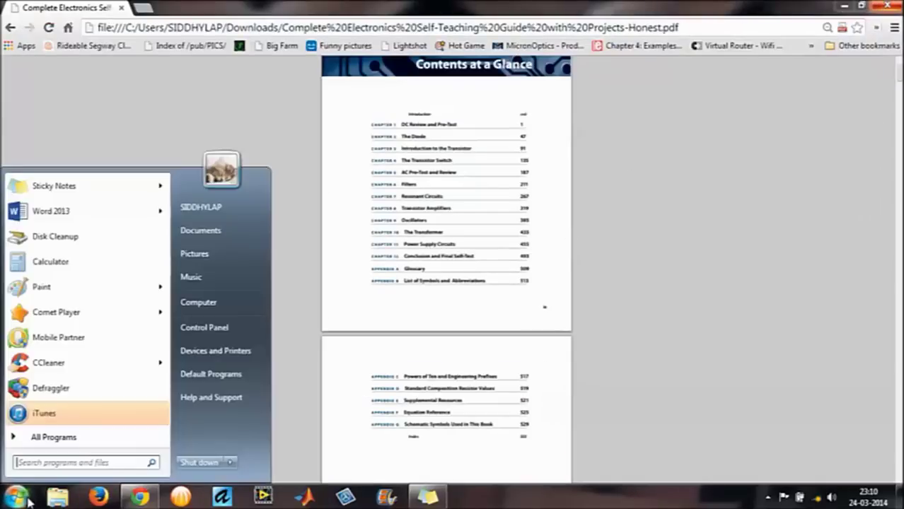
click(209, 310)
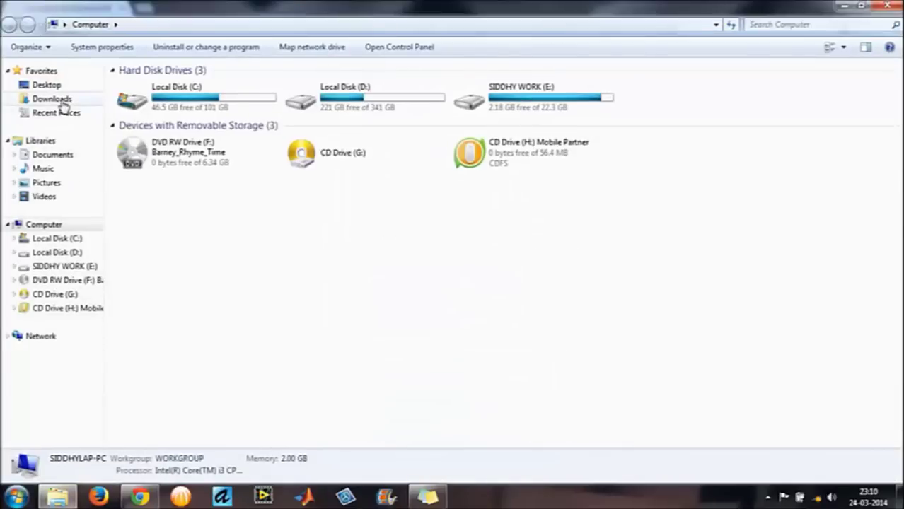
click(52, 99)
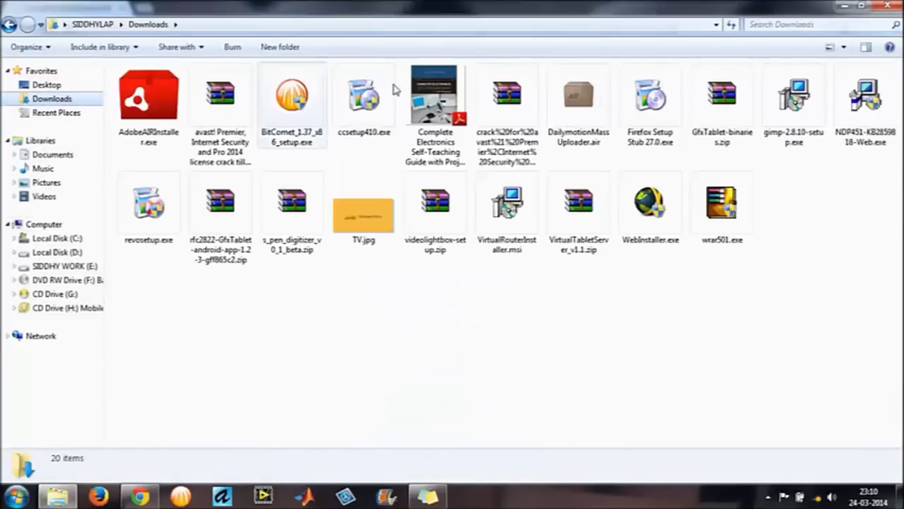
click(419, 99)
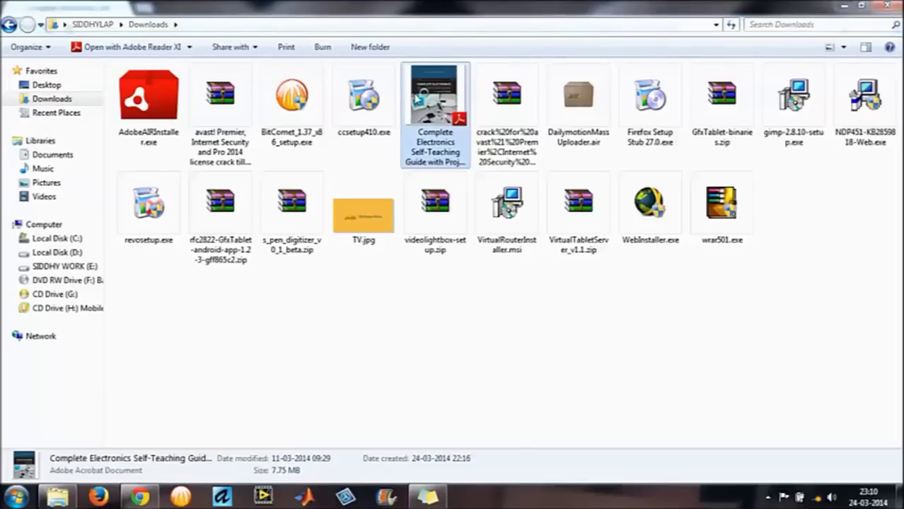
- Reopen the guide in Adobe Reader at 46.5% zoom and page down until error 14 reappears on page 4
double_click(417, 98)
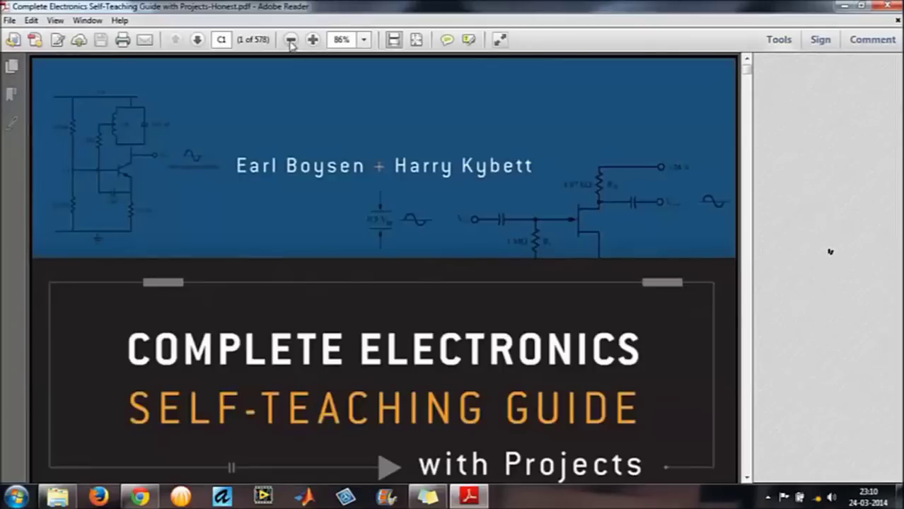
click(291, 40)
click(291, 40)
click(291, 40)
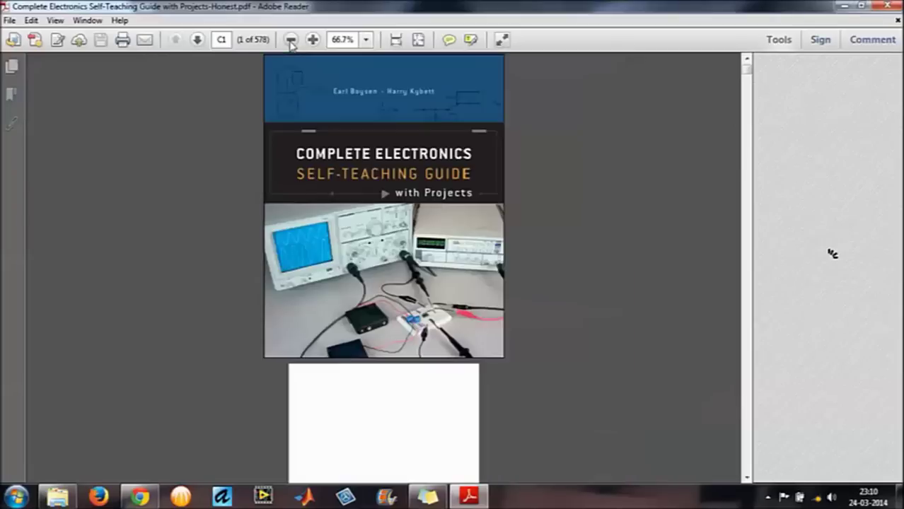
click(312, 41)
click(313, 40)
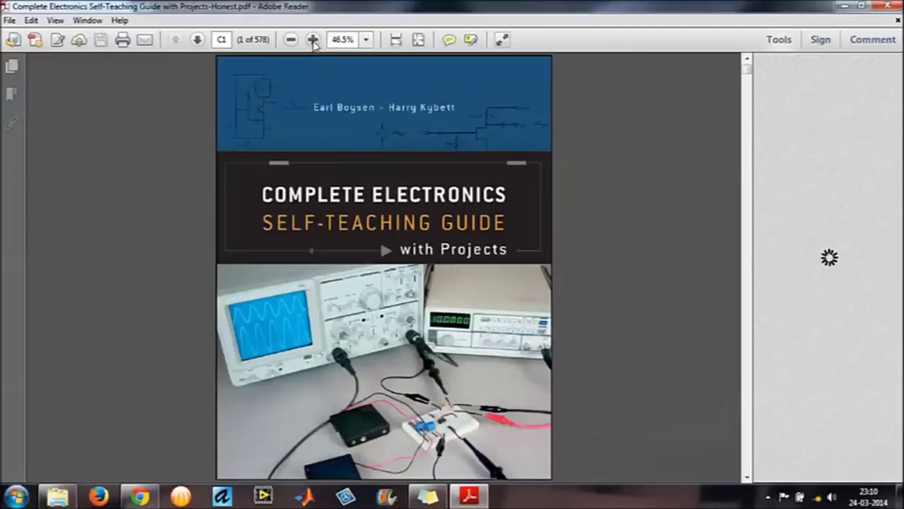
key(Page_Down)
key(Page_Down)
key(Page_Down)
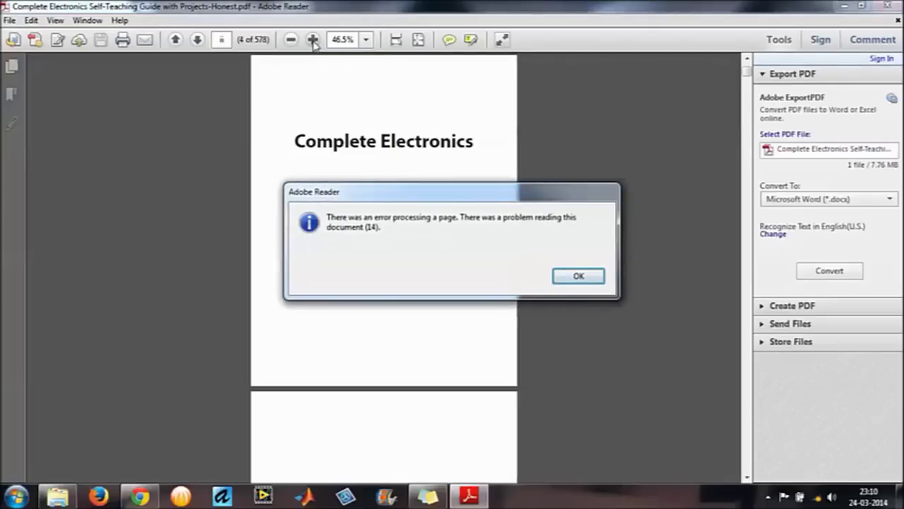